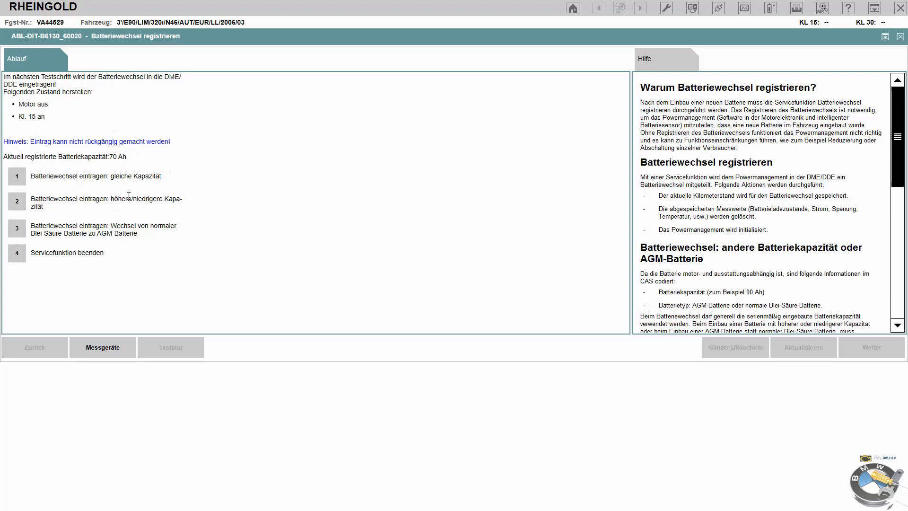
Register a battery change to a higher/lower capacity, declare the battery a non-original BMW part, and finish the service function.
{"action": "left_click", "coordinate": [19, 205]}
{"action": "left_click", "coordinate": [874, 346]}
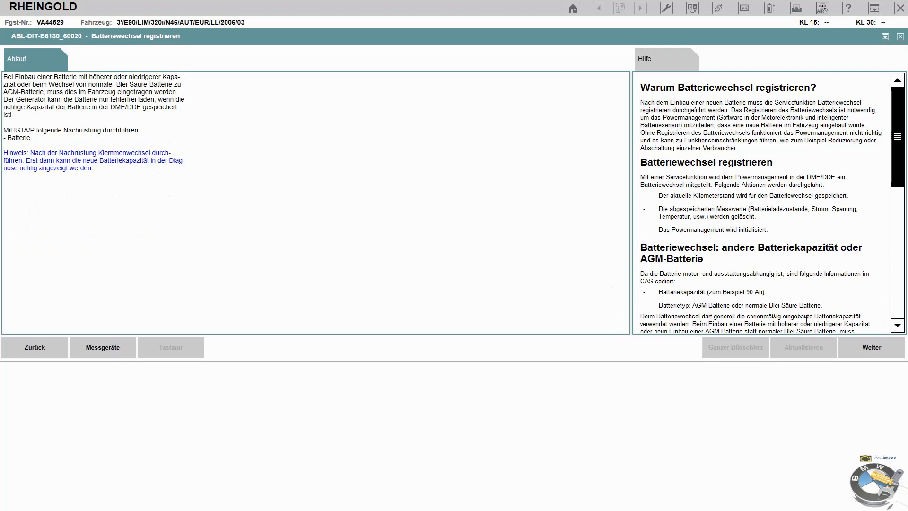
{"action": "left_click", "coordinate": [875, 348]}
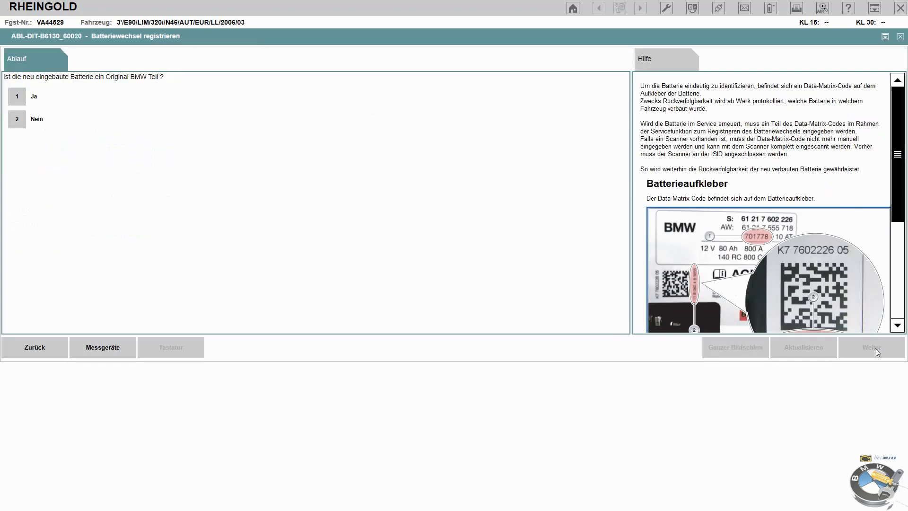
{"action": "left_click", "coordinate": [17, 122]}
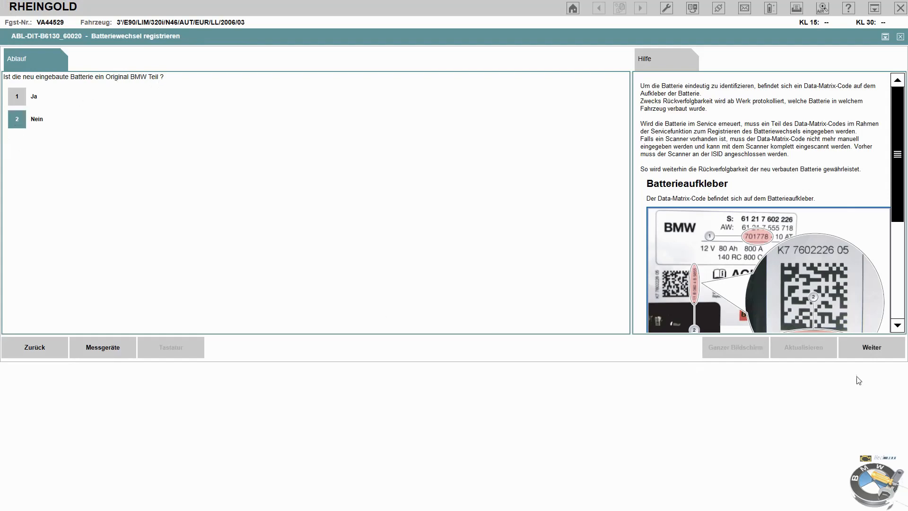
{"action": "left_click", "coordinate": [873, 350]}
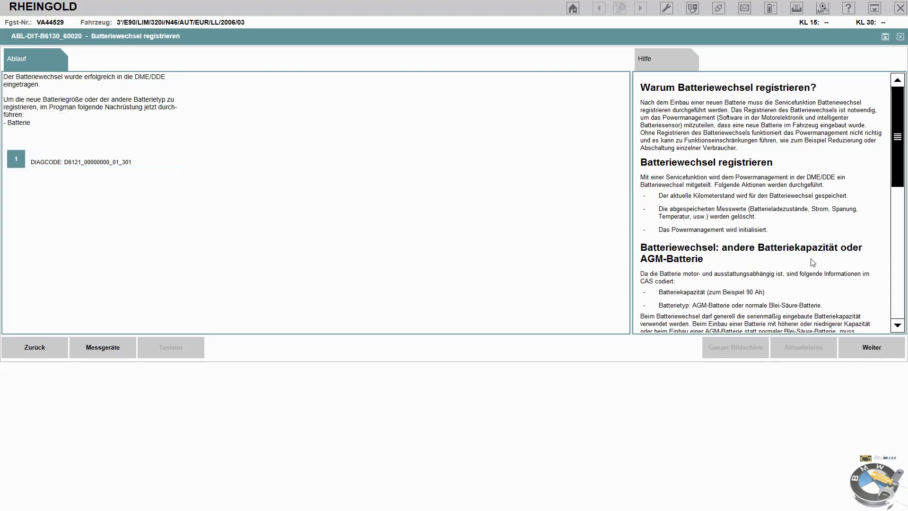
{"action": "left_click", "coordinate": [874, 352]}
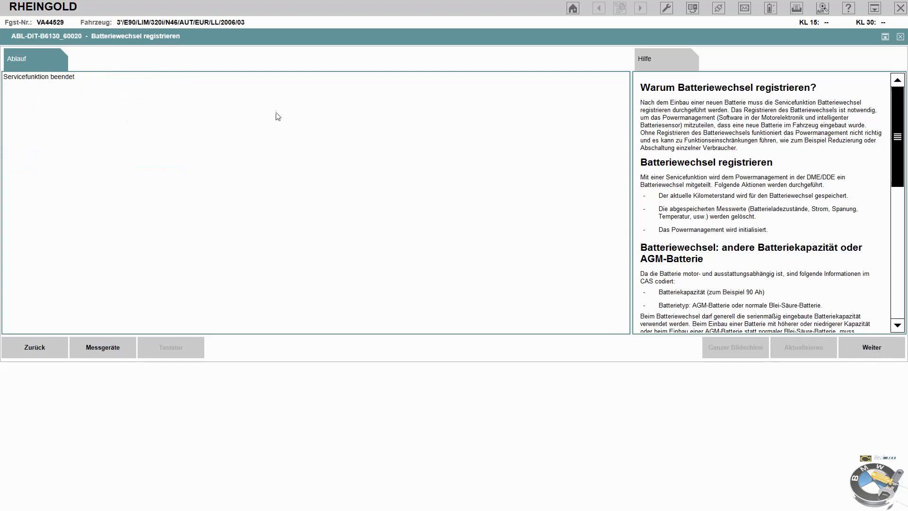
{"action": "left_click", "coordinate": [873, 352]}
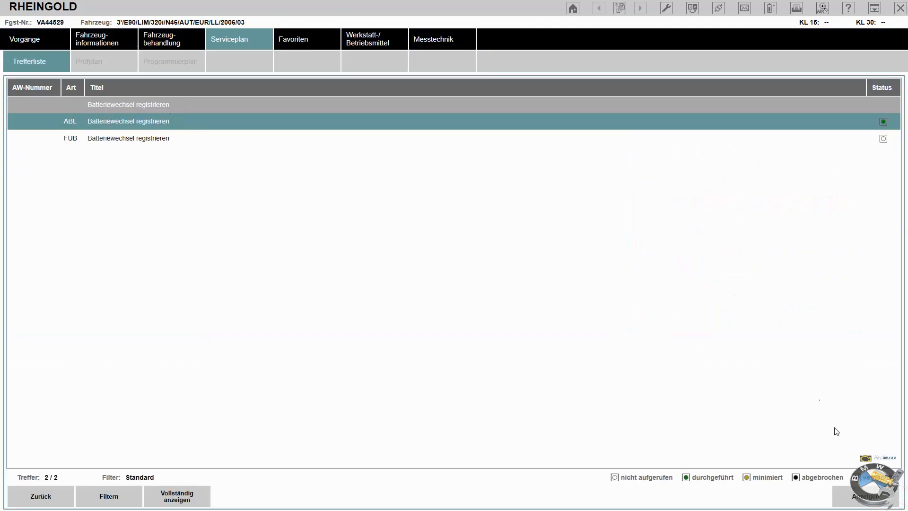
Reopen the Batteriewechsel registrieren procedure, display the battery change history, and end the service function.
{"action": "left_click", "coordinate": [866, 496]}
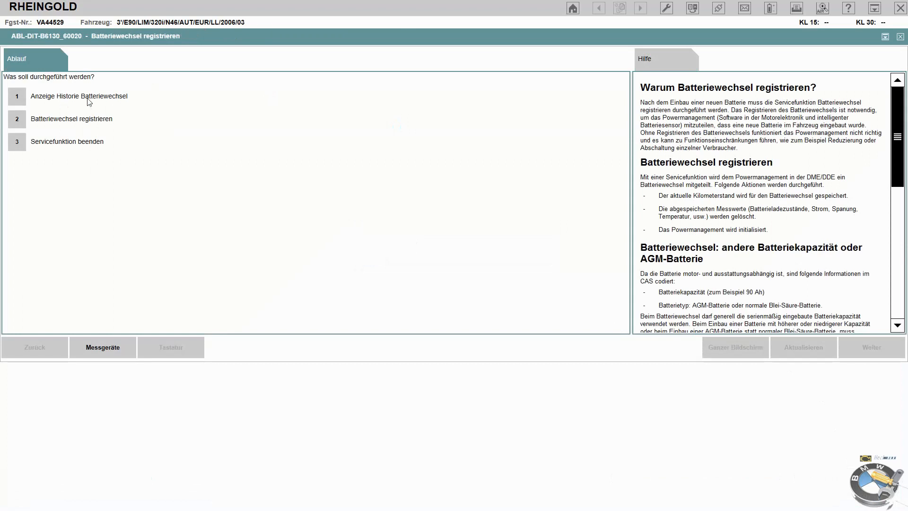
{"action": "left_click", "coordinate": [19, 101]}
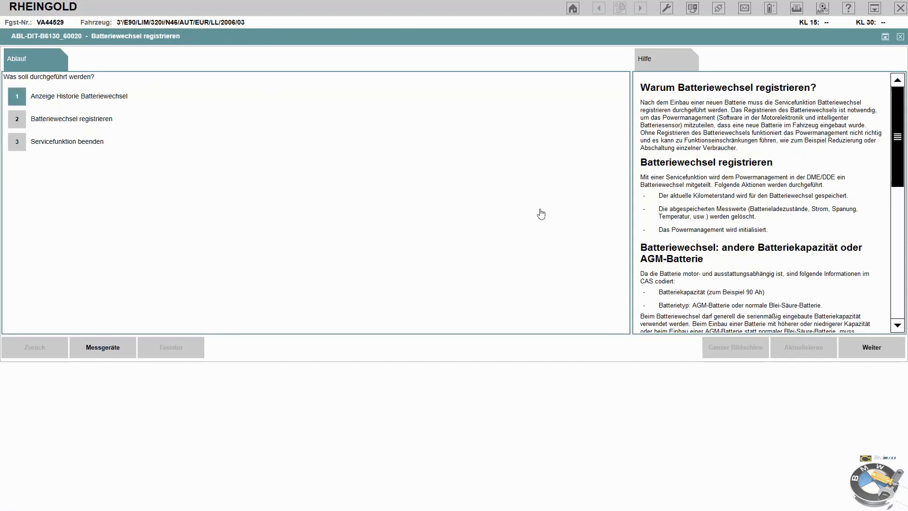
{"action": "left_click", "coordinate": [870, 346]}
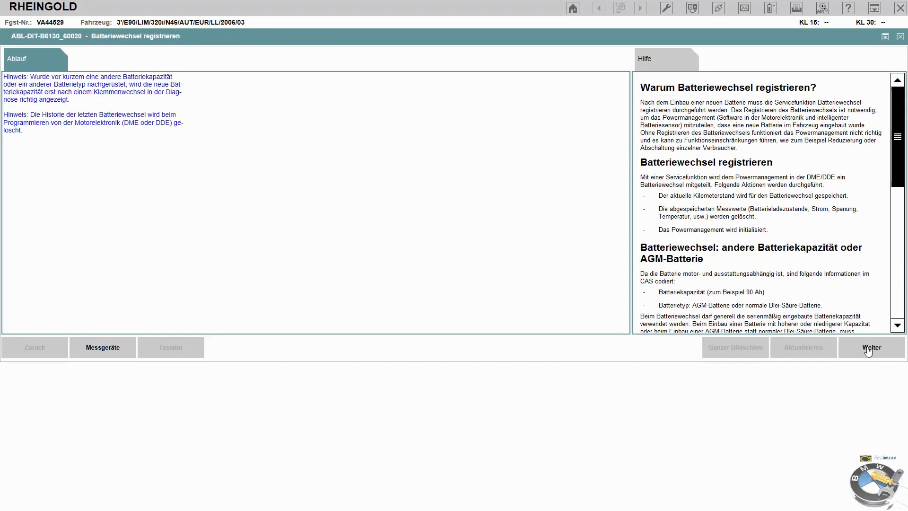
{"action": "left_click", "coordinate": [868, 349]}
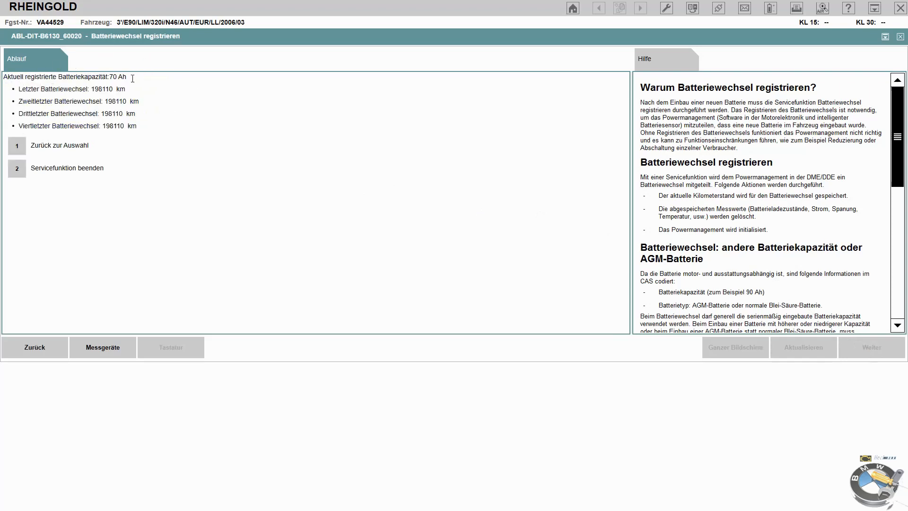
{"action": "left_click", "coordinate": [22, 169]}
{"action": "left_click", "coordinate": [878, 339]}
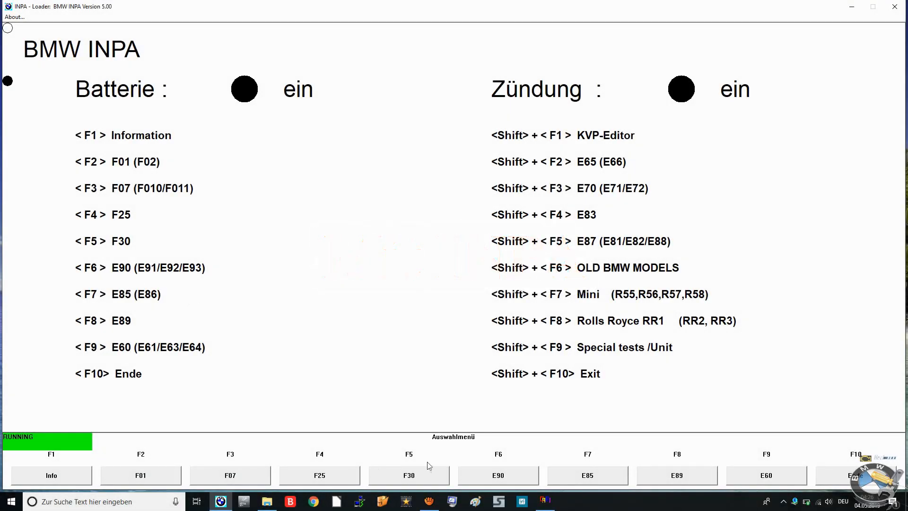
In INPA, load the E90 engine script ME9.2 / MEV9 for N45 / N46 and acknowledge the version warning.
{"action": "left_click", "coordinate": [508, 479]}
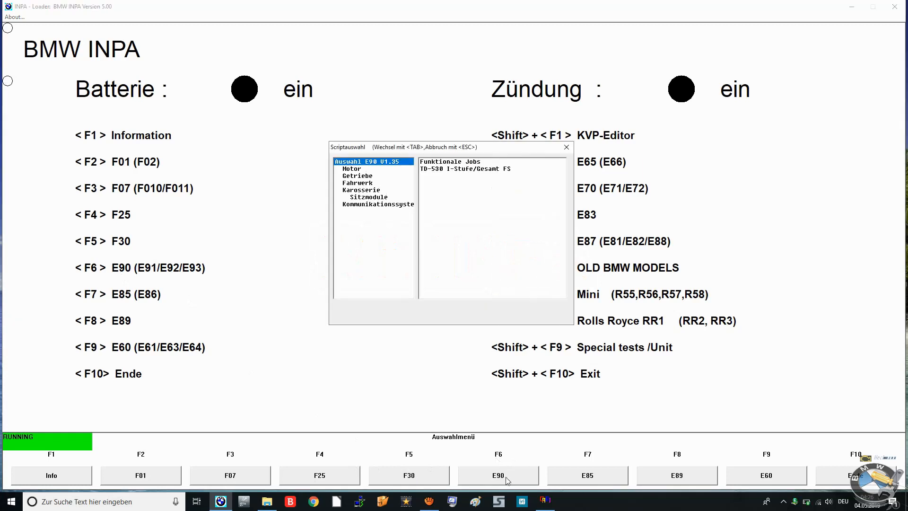
{"action": "left_click", "coordinate": [354, 169]}
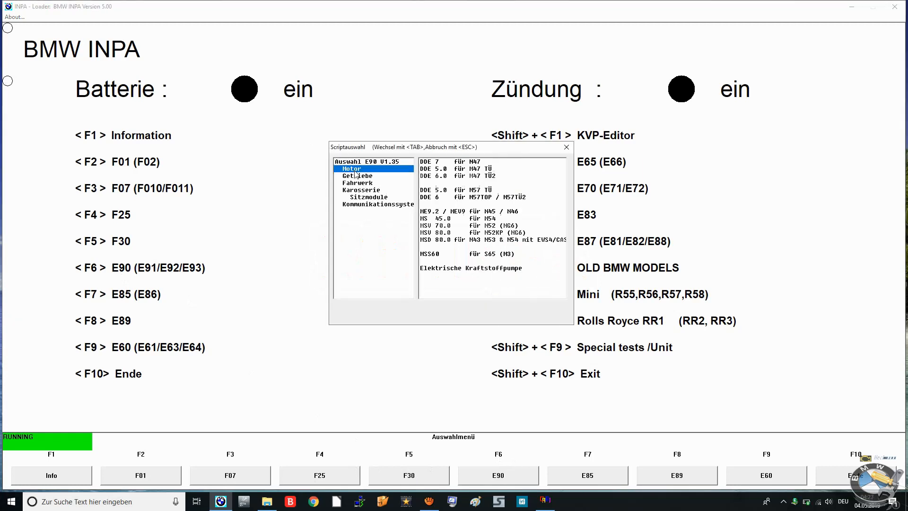
{"action": "double_click", "coordinate": [515, 216]}
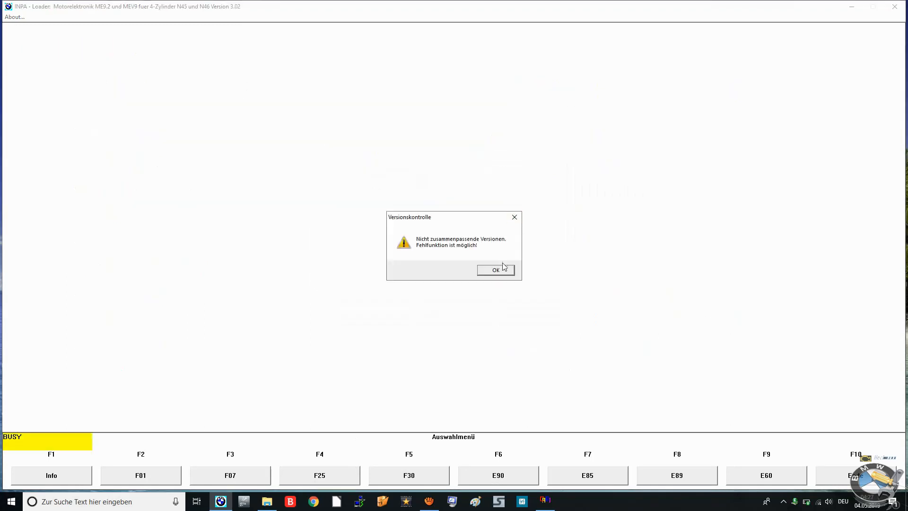
{"action": "left_click", "coordinate": [502, 270]}
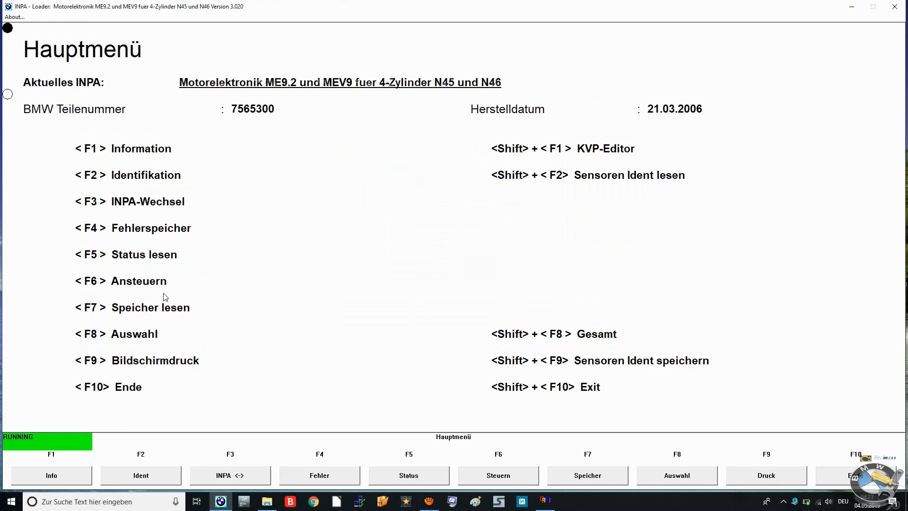
Read the Powermanagement IBS status values in PM Feld 1 and PM Feld 2.
{"action": "left_click", "coordinate": [421, 485]}
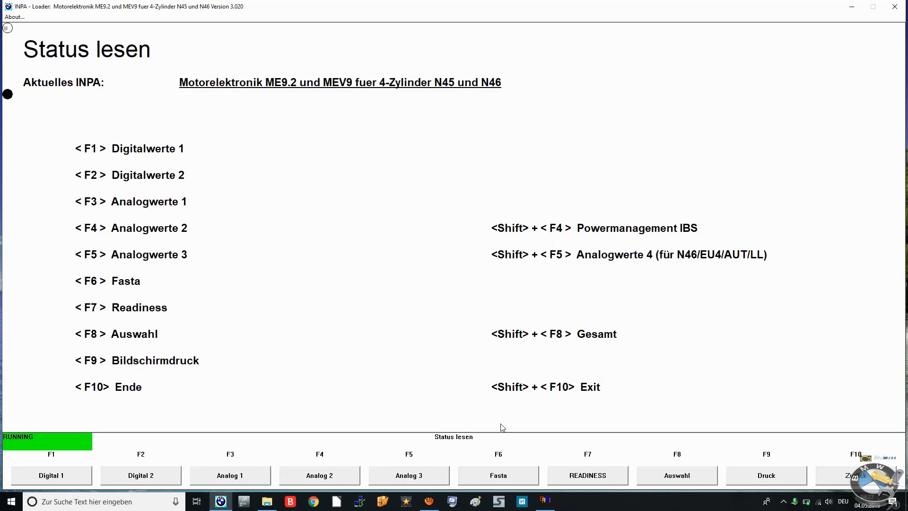
{"action": "key", "text": "shift+F4"}
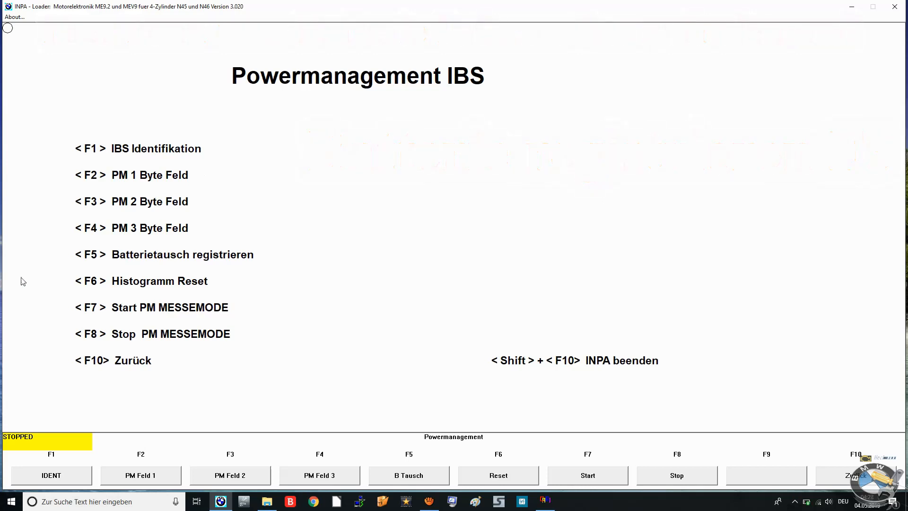
{"action": "left_click", "coordinate": [156, 479]}
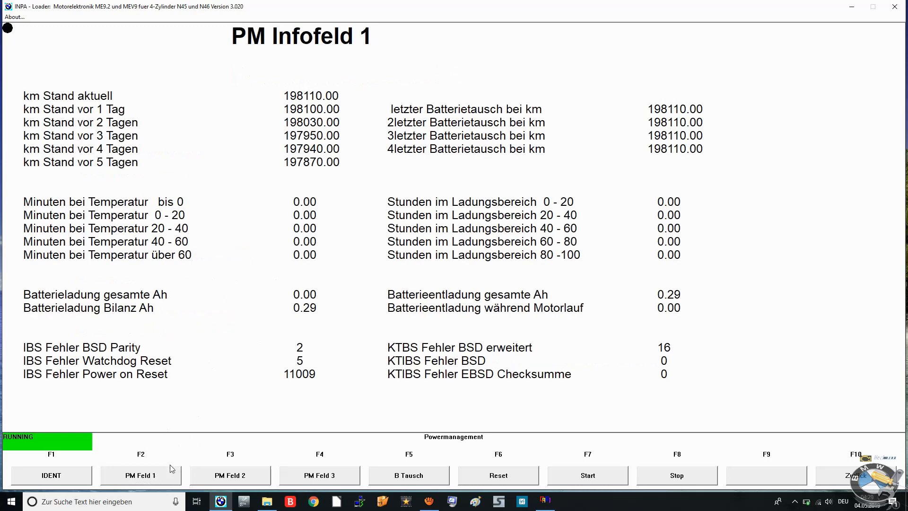
{"action": "left_click", "coordinate": [246, 481]}
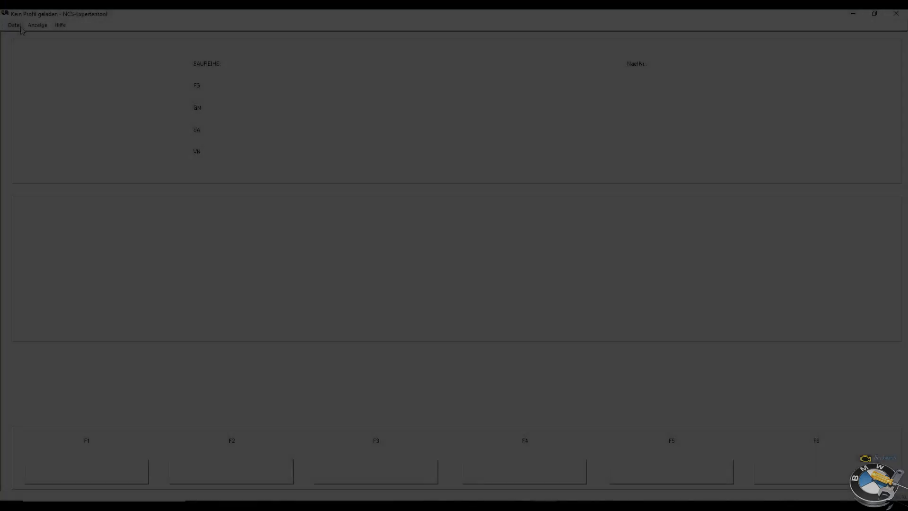
In NCS-Expertentool, load the Expertenmodus profile.
{"action": "left_click", "coordinate": [14, 24]}
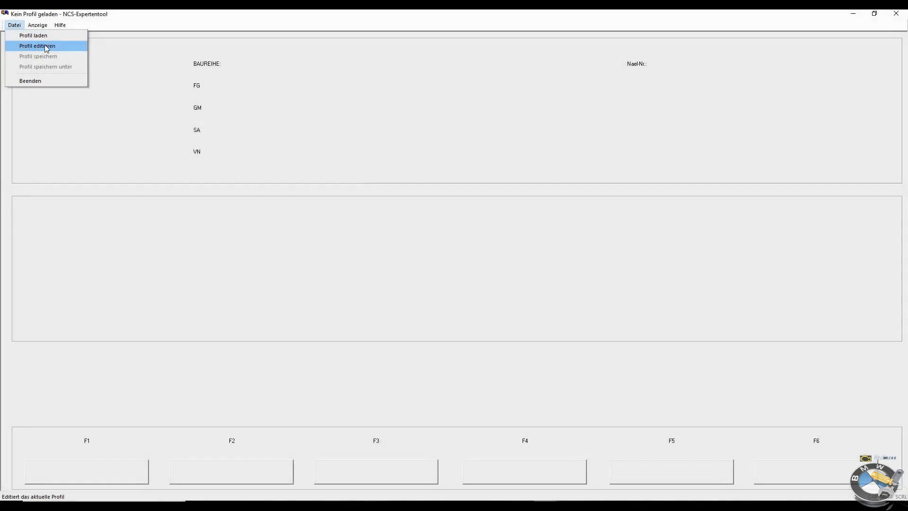
{"action": "left_click", "coordinate": [44, 36]}
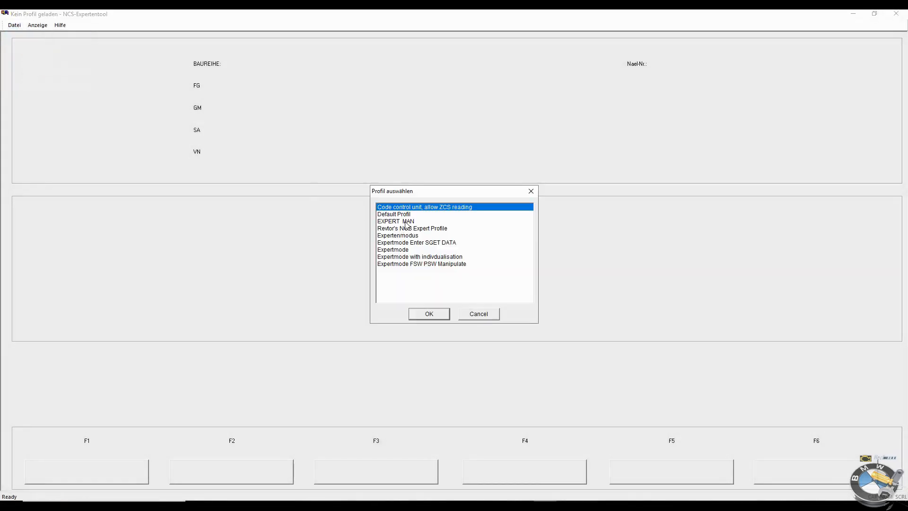
{"action": "left_click", "coordinate": [412, 235]}
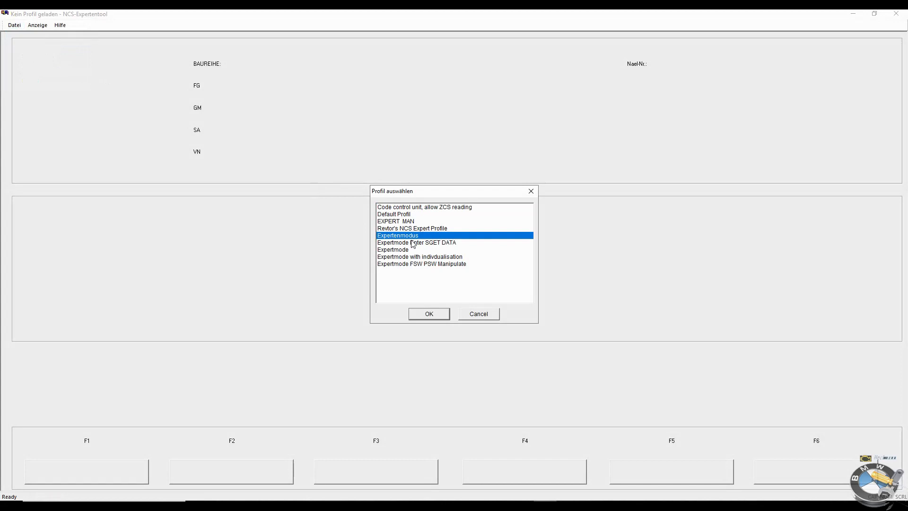
{"action": "left_click", "coordinate": [433, 316]}
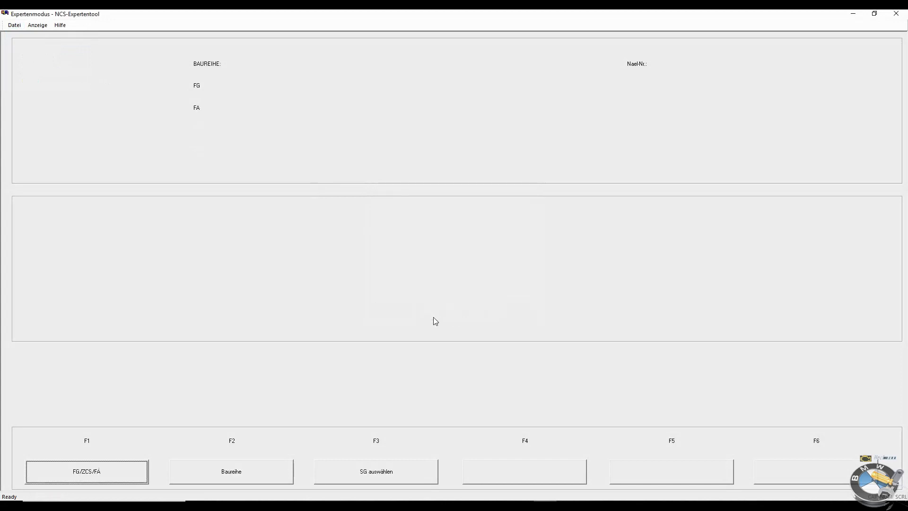
Read the vehicle order from the CAS control unit using series E89 and return to the main function level.
{"action": "left_click", "coordinate": [83, 476]}
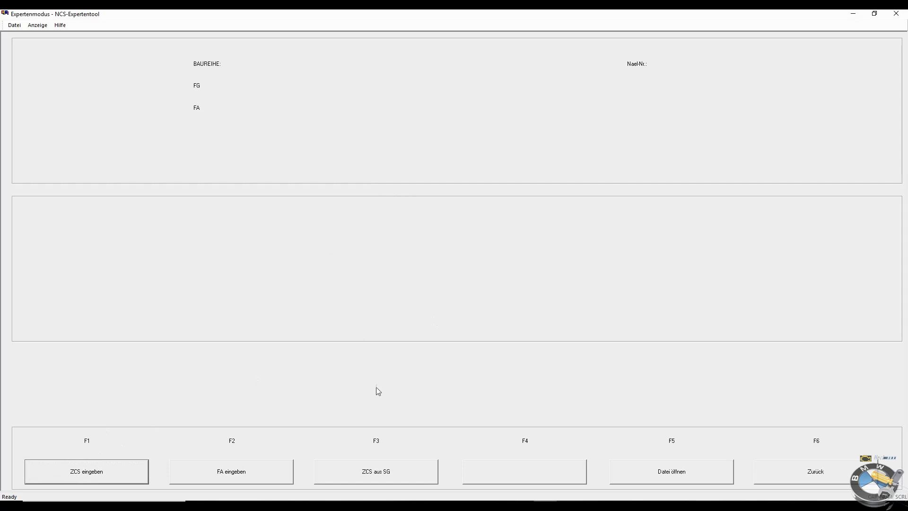
{"action": "left_click", "coordinate": [380, 472]}
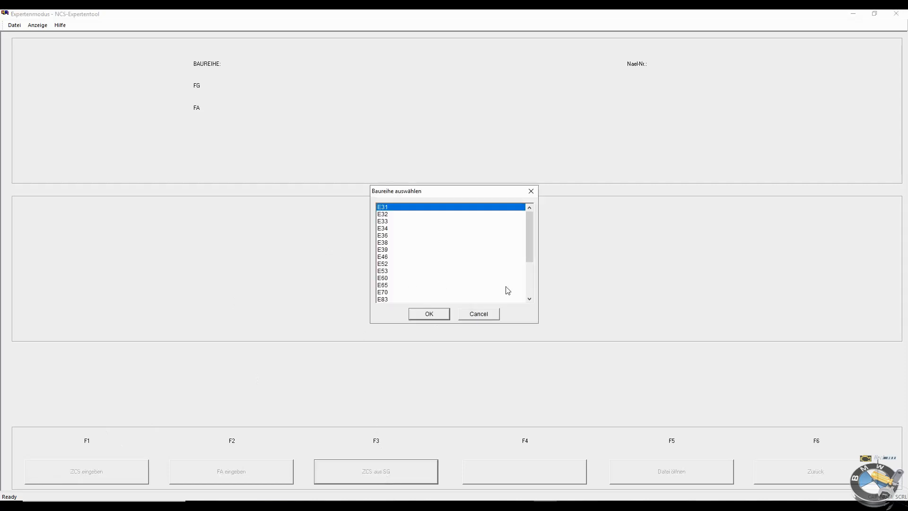
{"action": "left_click", "coordinate": [529, 299]}
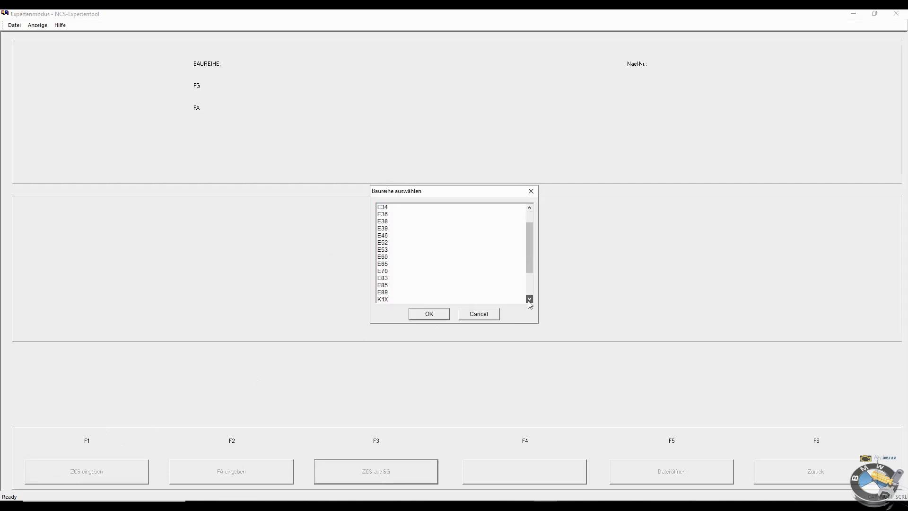
{"action": "left_click", "coordinate": [384, 293]}
{"action": "left_click", "coordinate": [424, 316]}
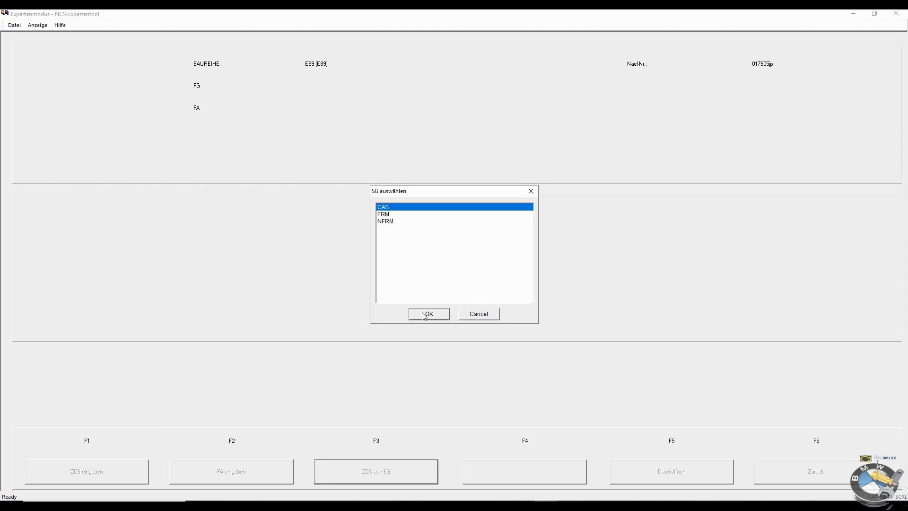
{"action": "left_click", "coordinate": [424, 316]}
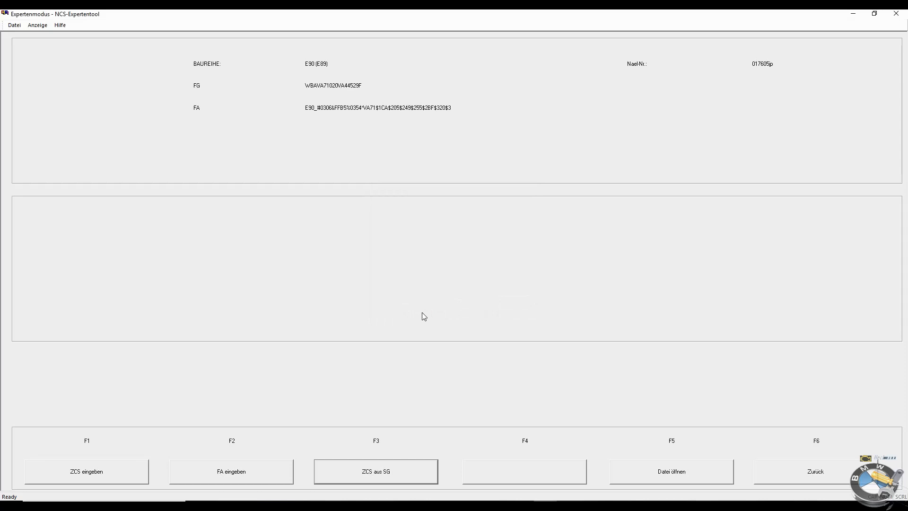
{"action": "left_click", "coordinate": [798, 478]}
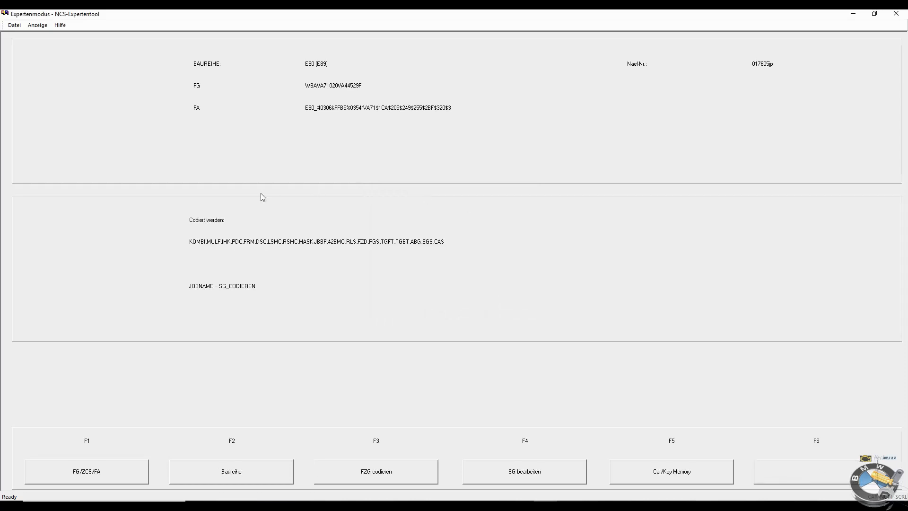
Select the CAS control unit for editing and accept its preset SGET data.
{"action": "left_click", "coordinate": [440, 241]}
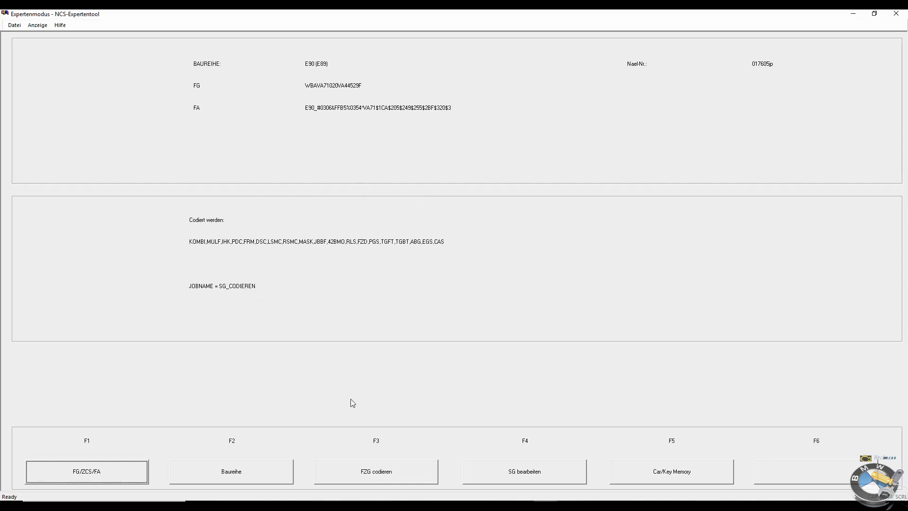
{"action": "left_click", "coordinate": [535, 475]}
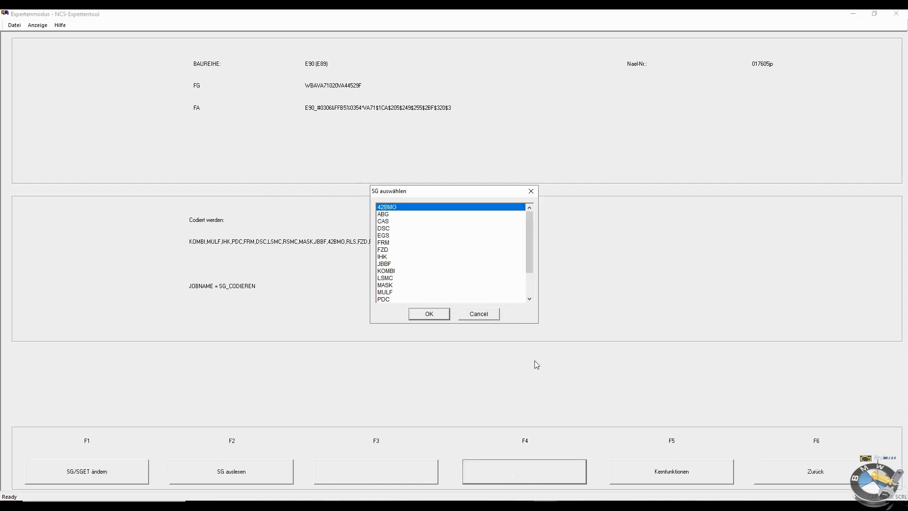
{"action": "left_click", "coordinate": [385, 222]}
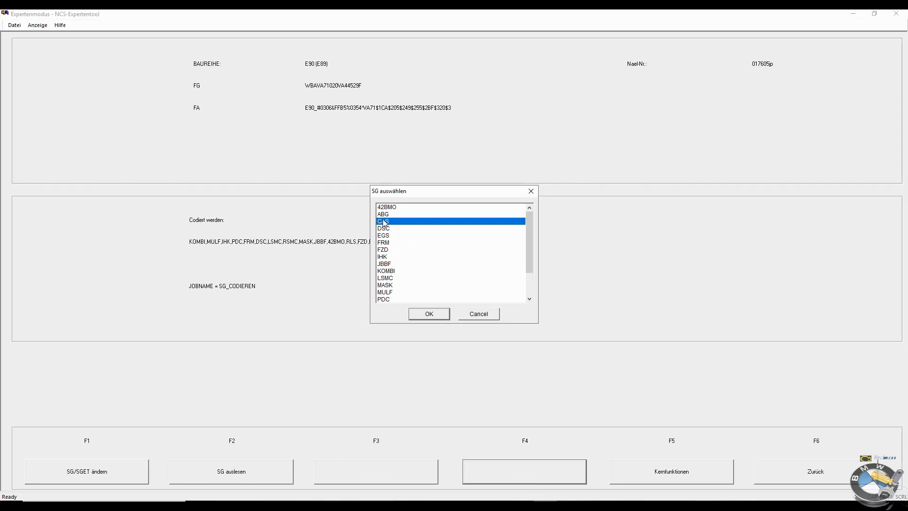
{"action": "left_click", "coordinate": [431, 315]}
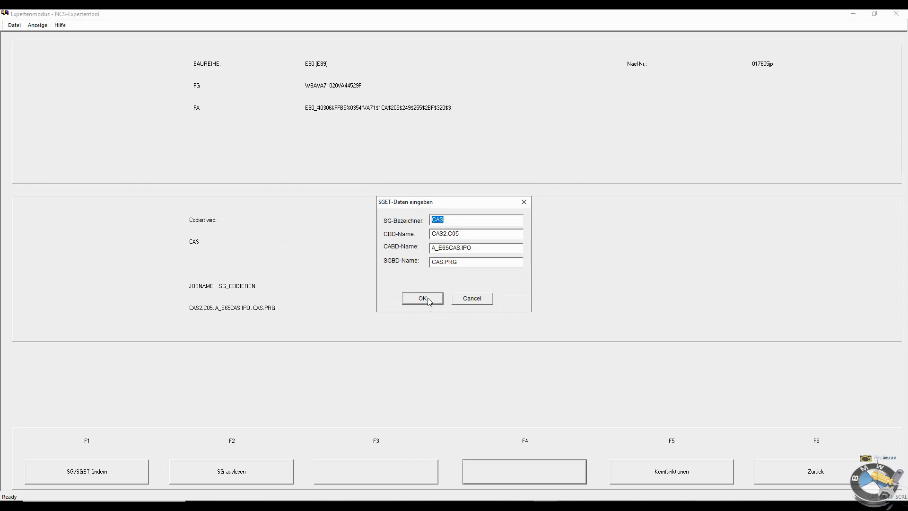
{"action": "left_click", "coordinate": [427, 298]}
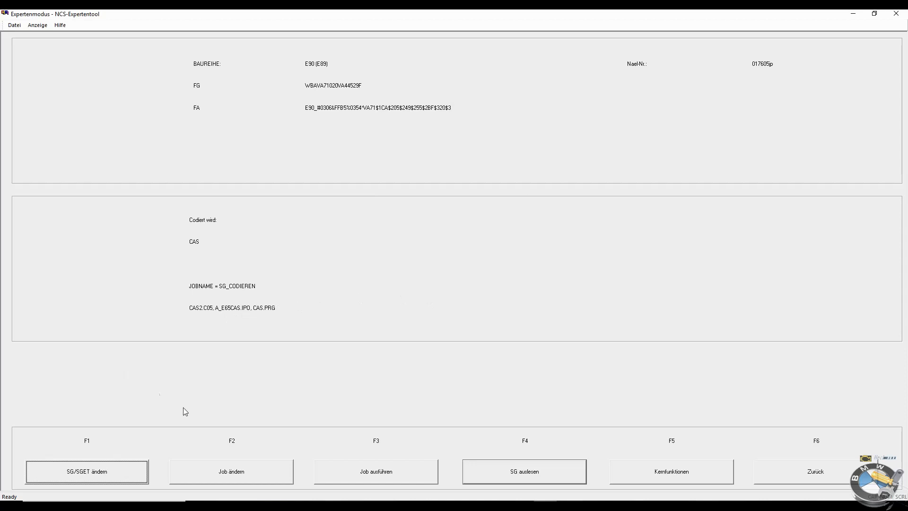
Change the CAS coding job to CODIERINDEX_LESEN and execute it.
{"action": "left_click", "coordinate": [238, 471]}
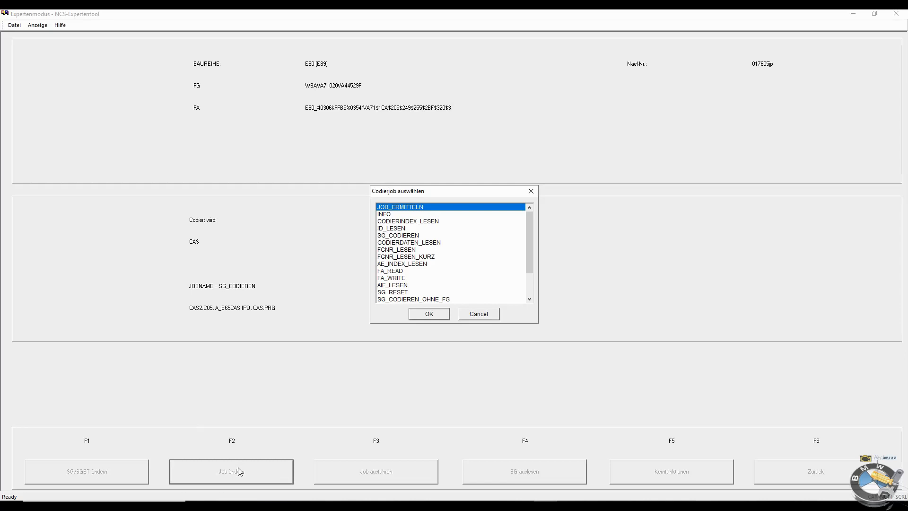
{"action": "left_click", "coordinate": [435, 222]}
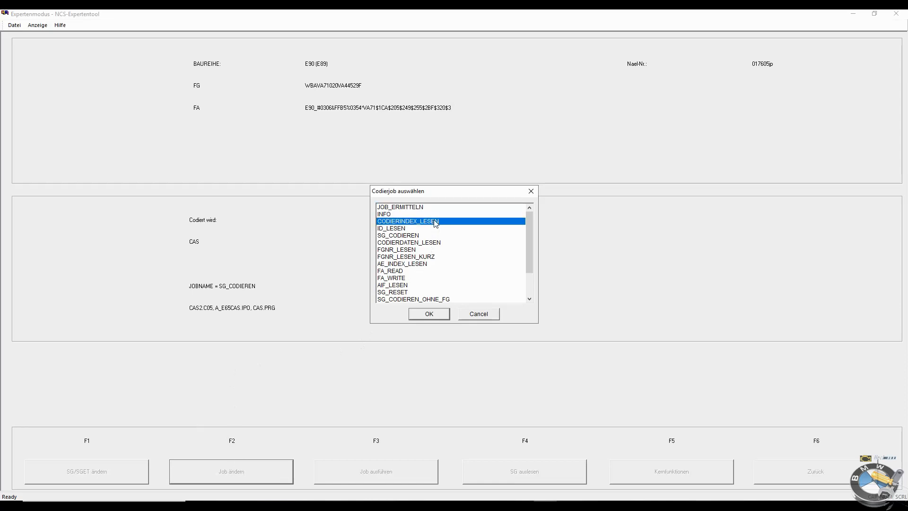
{"action": "left_click", "coordinate": [430, 313]}
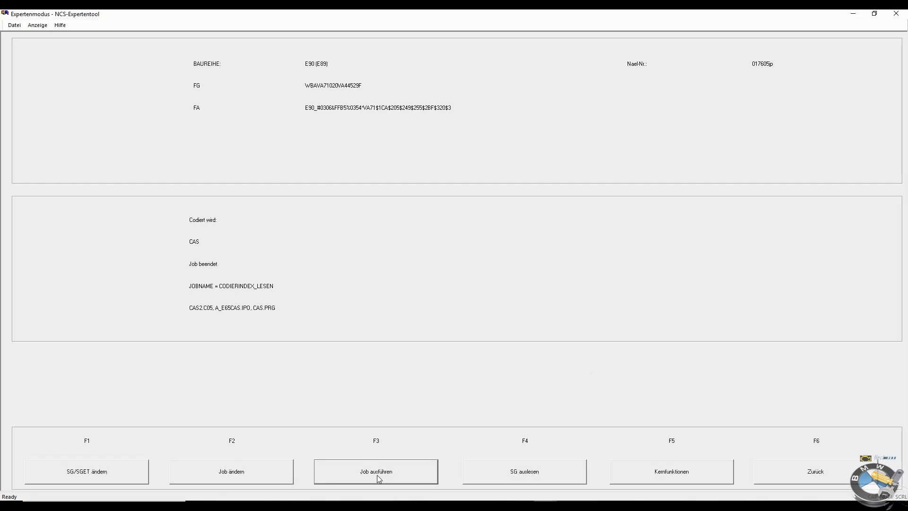
In File Explorer, go to C:\NCSEXPER\WORK and open the trace file FSW_PSW.TRC in the text editor.
{"action": "left_click", "coordinate": [267, 508]}
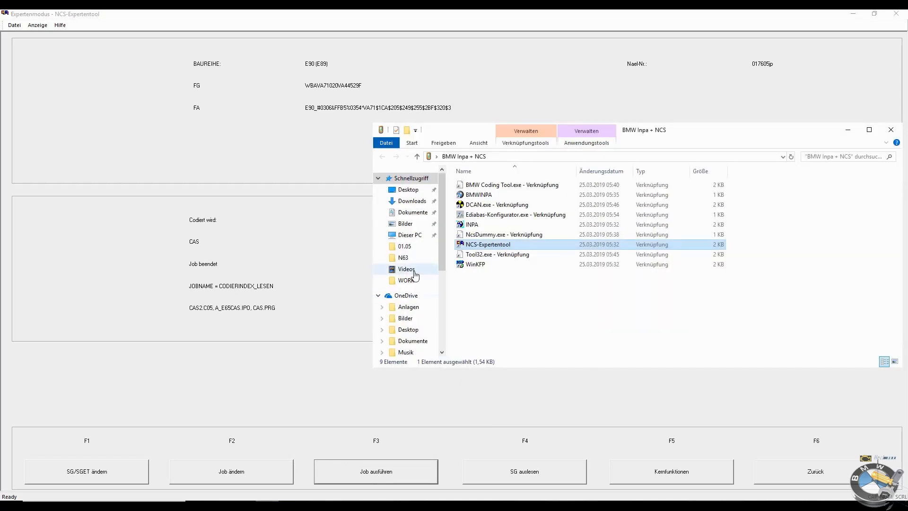
{"action": "scroll", "coordinate": [415, 276], "scroll_direction": "down", "scroll_amount": 5}
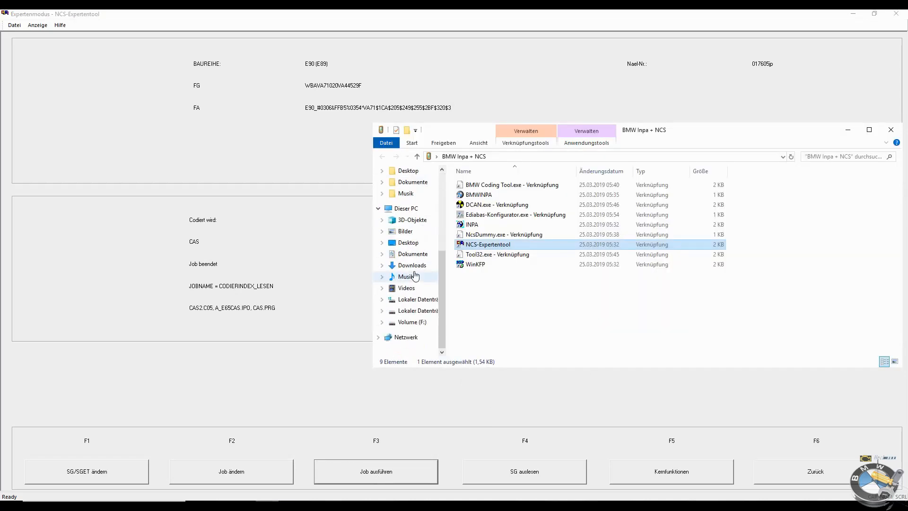
{"action": "left_click", "coordinate": [434, 302]}
{"action": "double_click", "coordinate": [502, 264]}
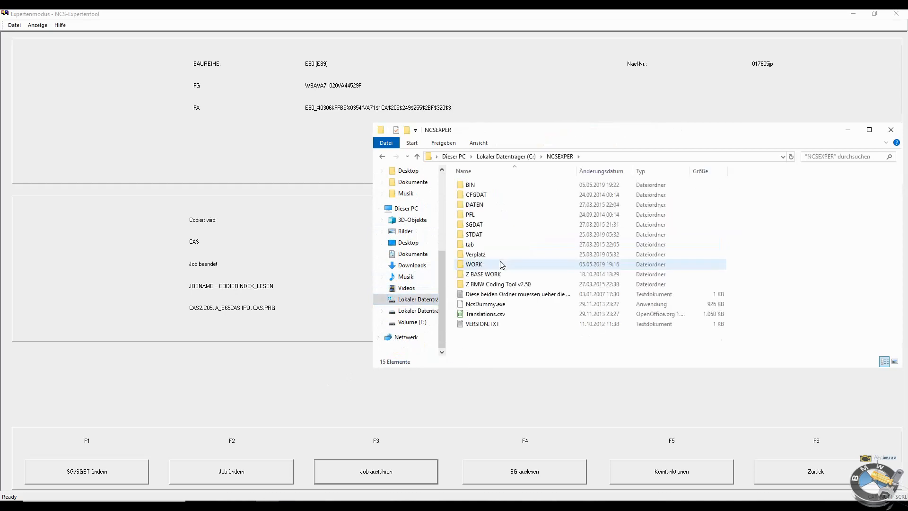
{"action": "double_click", "coordinate": [526, 265]}
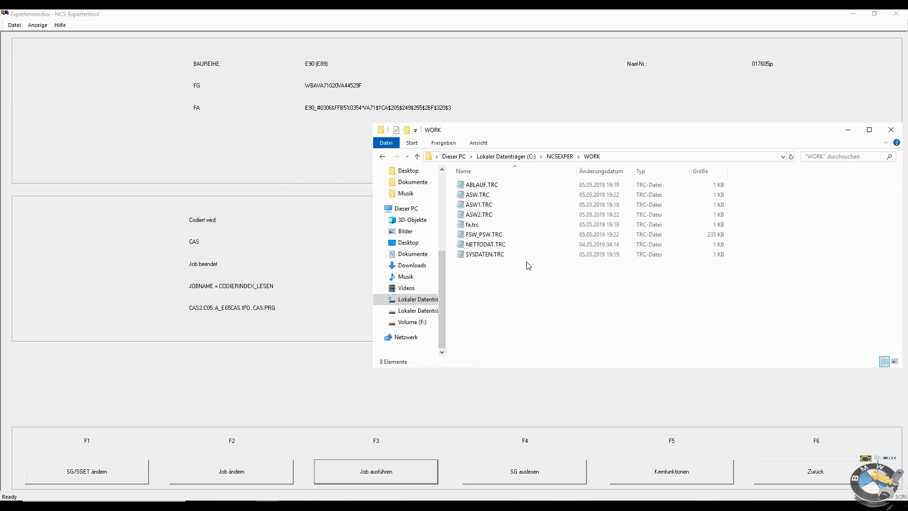
{"action": "double_click", "coordinate": [501, 236]}
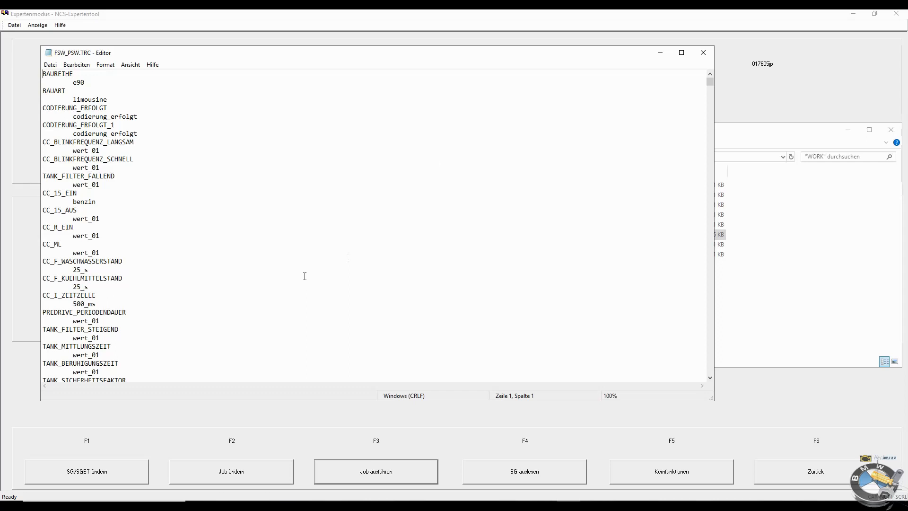
Search the trace file for "batterie" and set the KLASSE_BATTERIE value to 65ah.
{"action": "key", "text": "ctrl+f"}
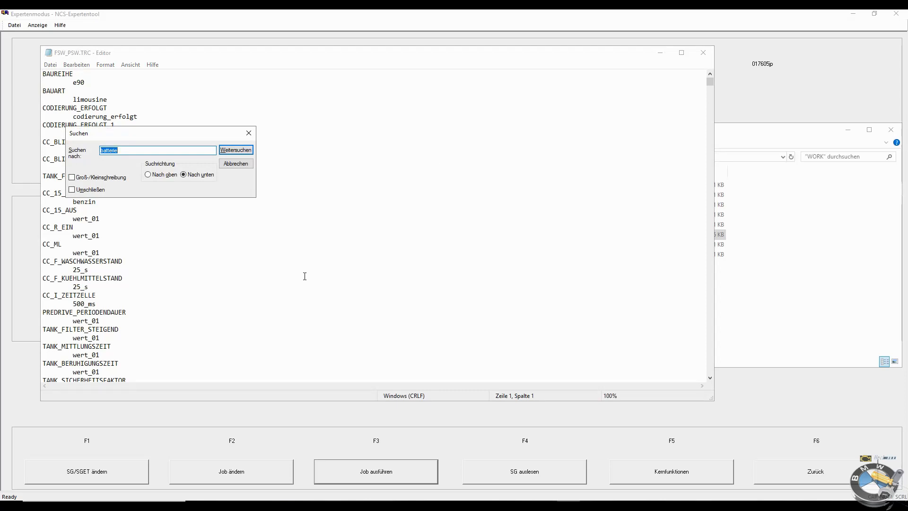
{"action": "left_click", "coordinate": [194, 149]}
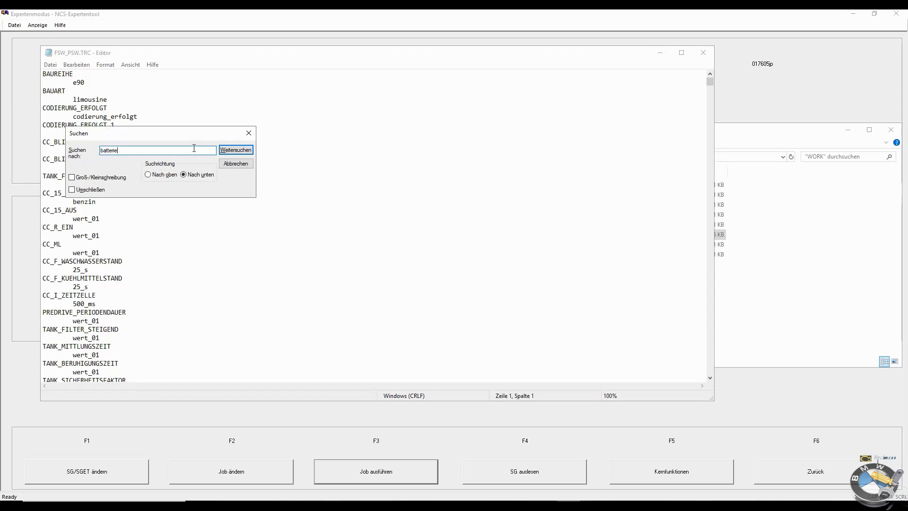
{"action": "left_click", "coordinate": [242, 150]}
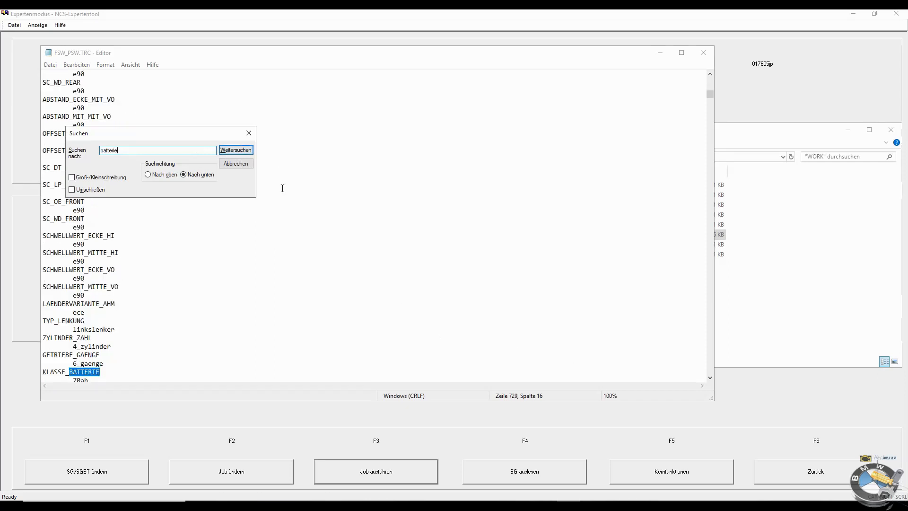
{"action": "left_click", "coordinate": [249, 133]}
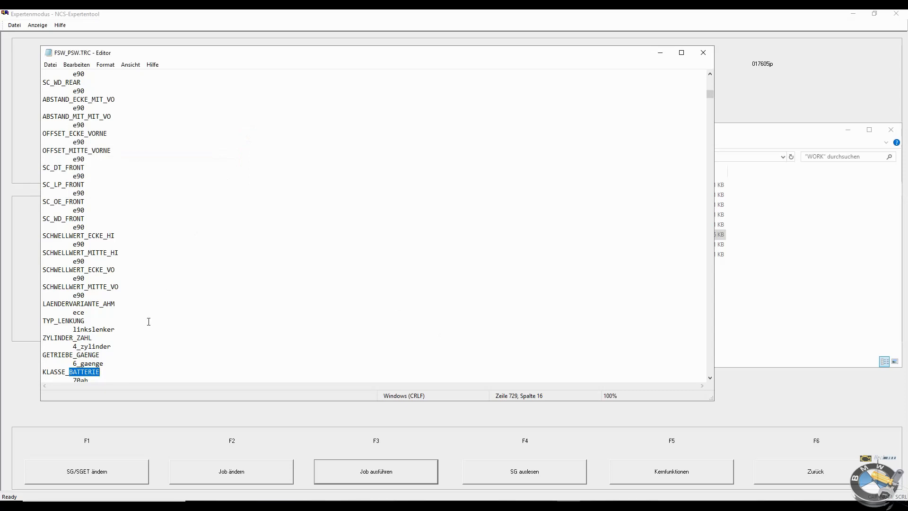
{"action": "scroll", "coordinate": [148, 321], "scroll_direction": "down", "scroll_amount": 2}
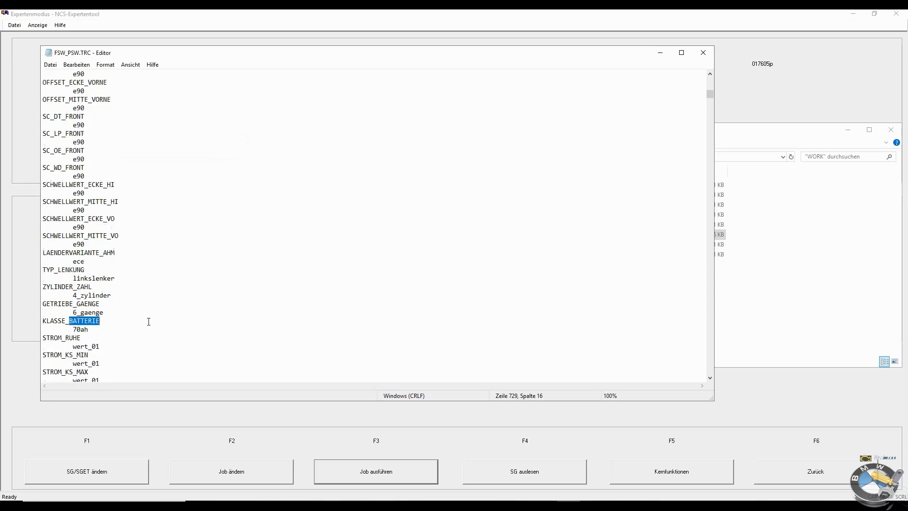
{"action": "left_click", "coordinate": [79, 328]}
{"action": "key", "text": "BackSpace"}
{"action": "key", "text": "BackSpace"}
{"action": "type", "text": "65"}
{"action": "scroll", "coordinate": [103, 278], "scroll_direction": "down", "scroll_amount": 1}
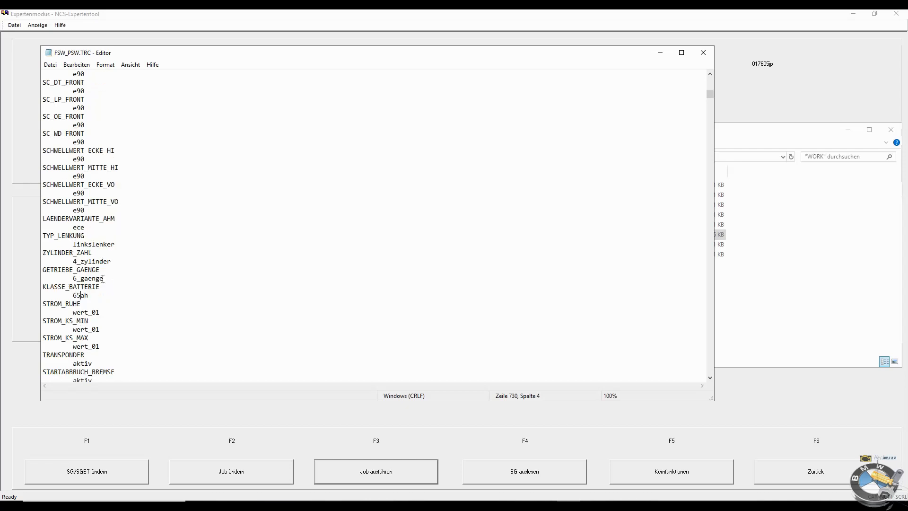
Save the edited trace in the WORK folder under the name FSW_PSW.MAN and close the editor.
{"action": "left_click", "coordinate": [49, 64]}
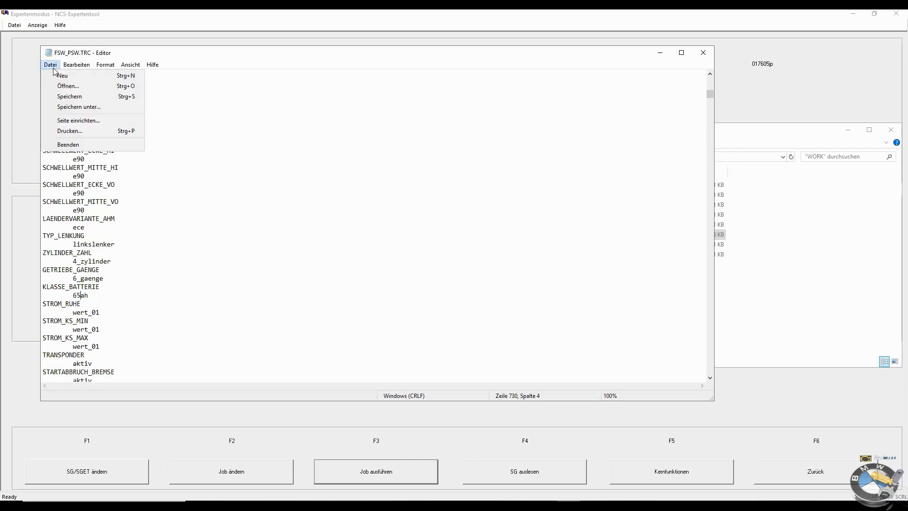
{"action": "left_click", "coordinate": [78, 107]}
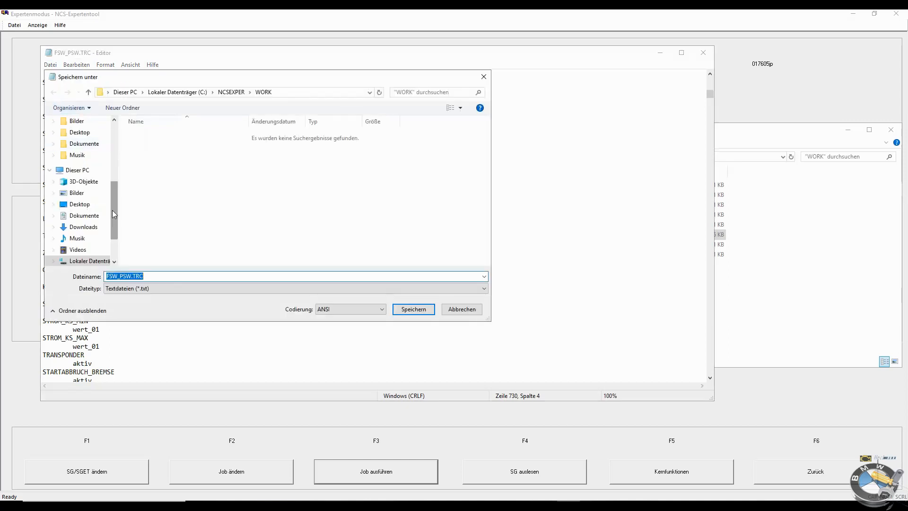
{"action": "left_click", "coordinate": [161, 277]}
{"action": "key", "text": "BackSpace"}
{"action": "key", "text": "BackSpace"}
{"action": "key", "text": "BackSpace"}
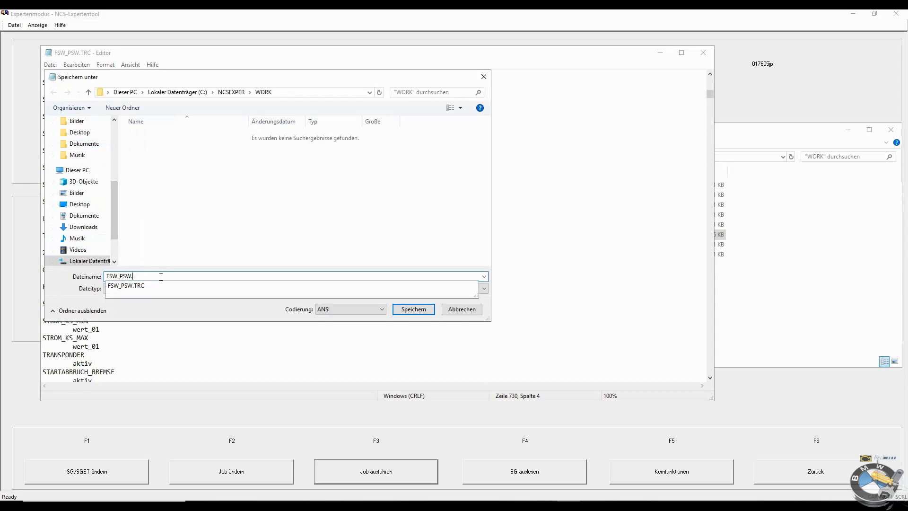
{"action": "type", "text": "man"}
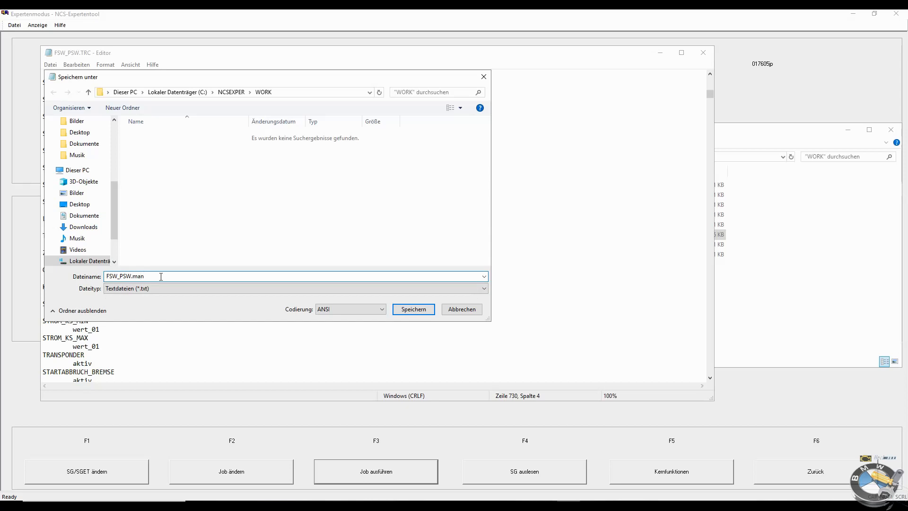
{"action": "key", "text": "BackSpace"}
{"action": "key", "text": "BackSpace"}
{"action": "key", "text": "BackSpace"}
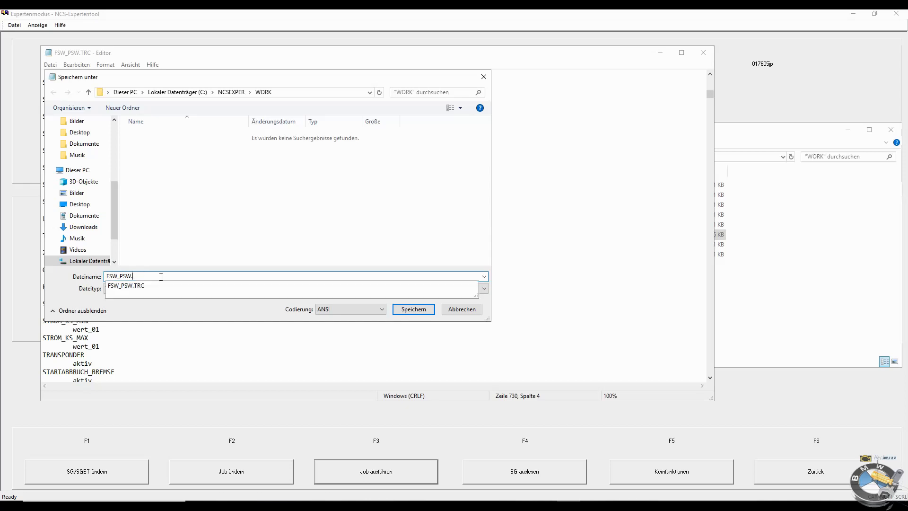
{"action": "type", "text": "MA"}
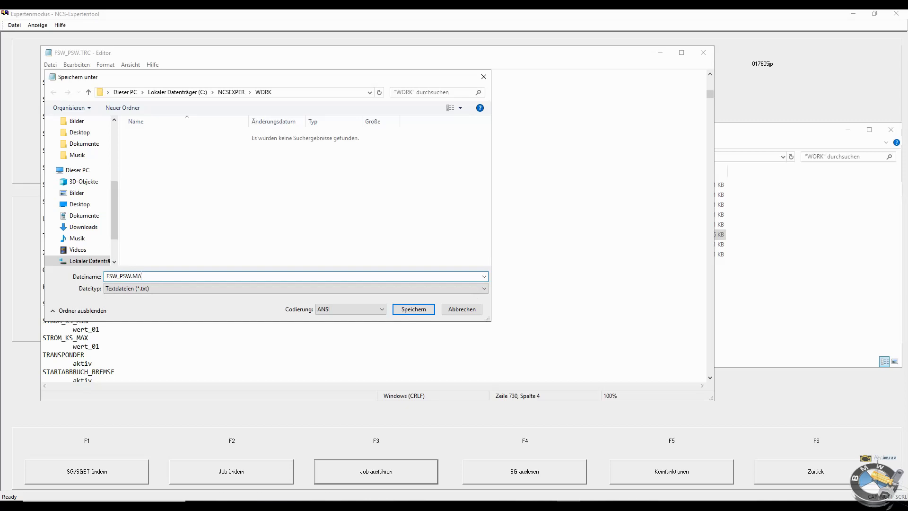
{"action": "type", "text": "N"}
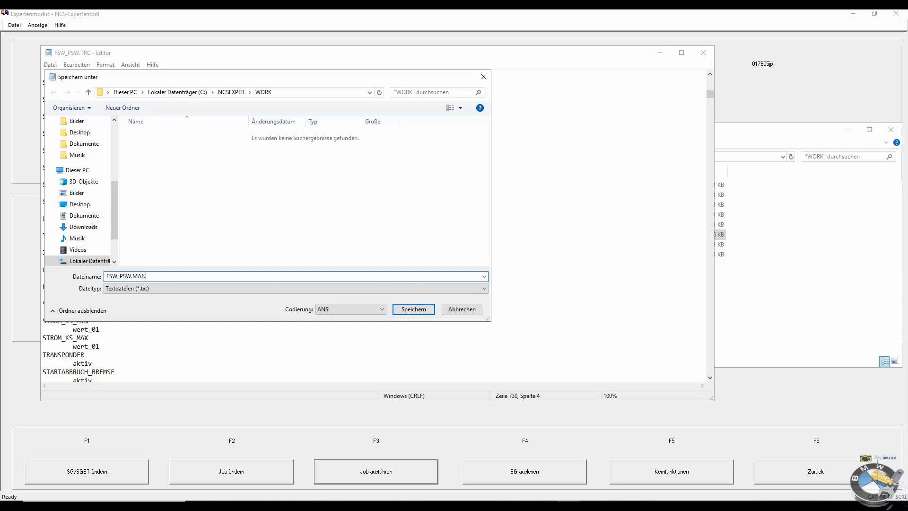
{"action": "left_click", "coordinate": [187, 289]}
{"action": "left_click", "coordinate": [186, 288]}
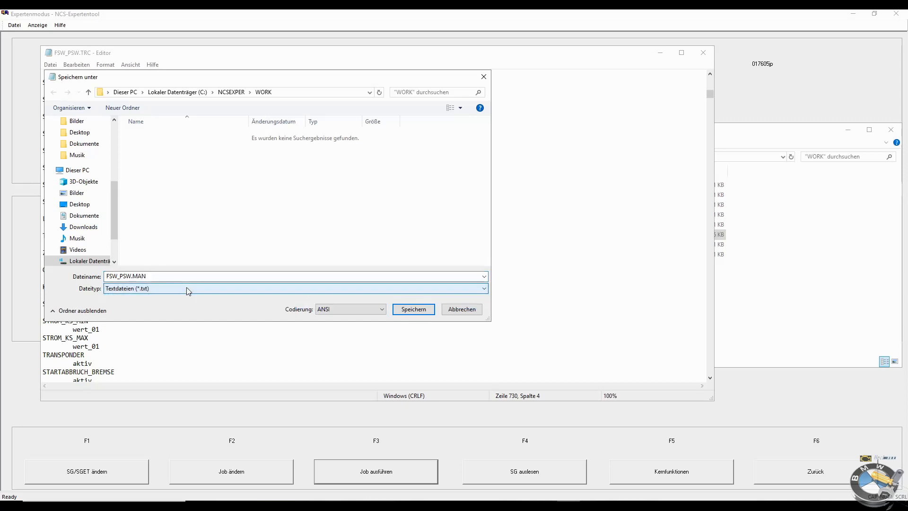
{"action": "left_click", "coordinate": [416, 313]}
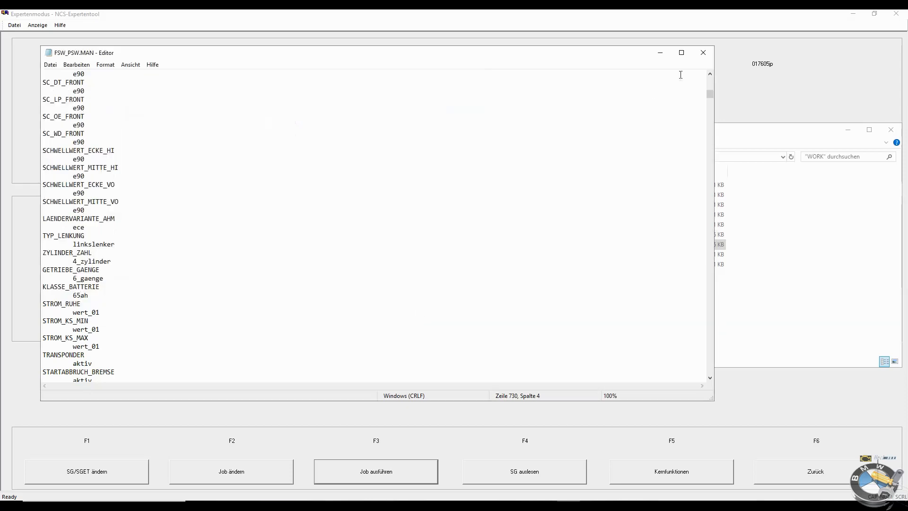
{"action": "left_click", "coordinate": [710, 53]}
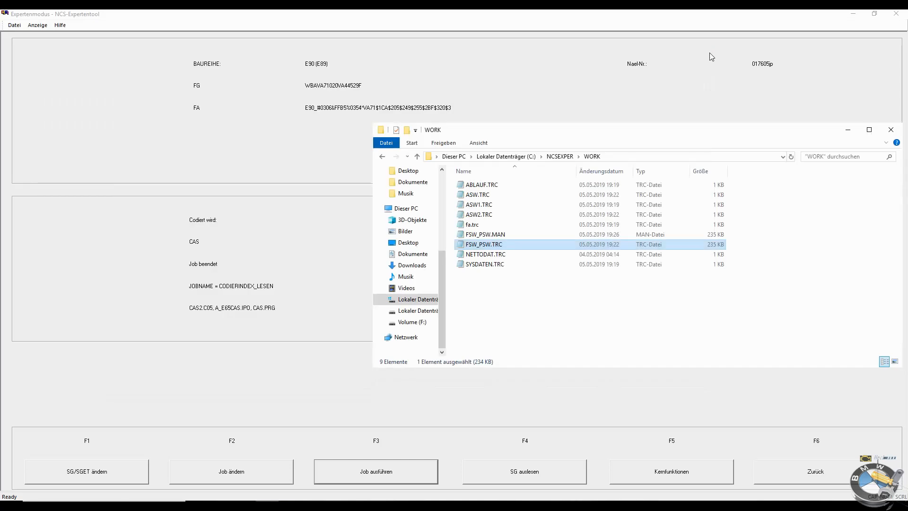
Reopen FSW_PSW.MAN, search for "batterie" to check the KLASSE_BATTERIE value, and close the file.
{"action": "left_click", "coordinate": [501, 236]}
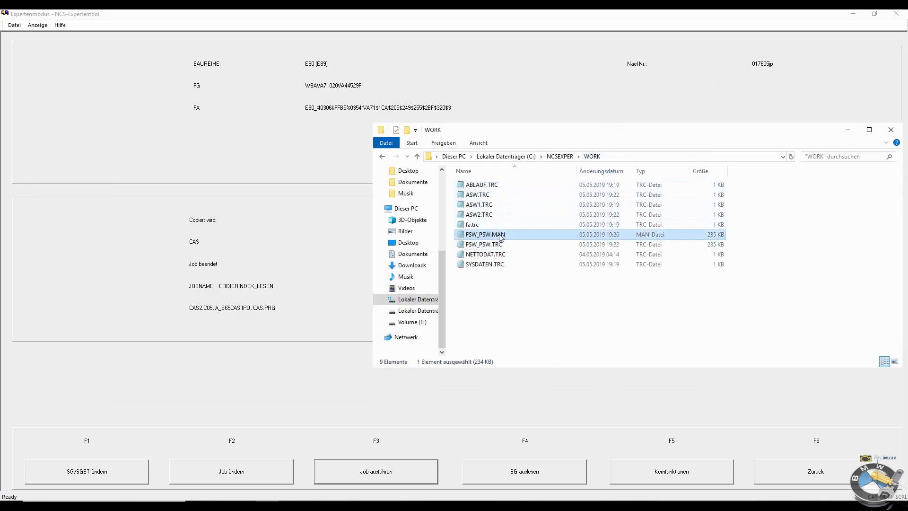
{"action": "double_click", "coordinate": [500, 236]}
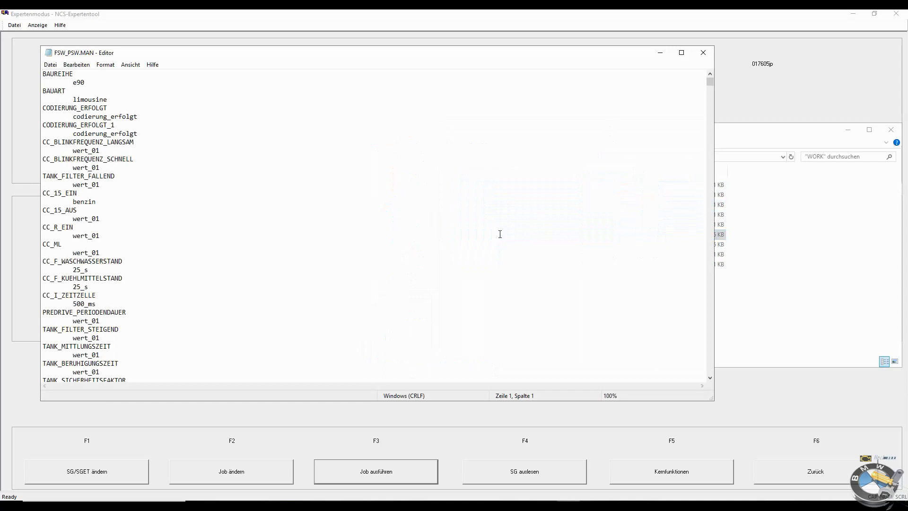
{"action": "key", "text": "ctrl+f"}
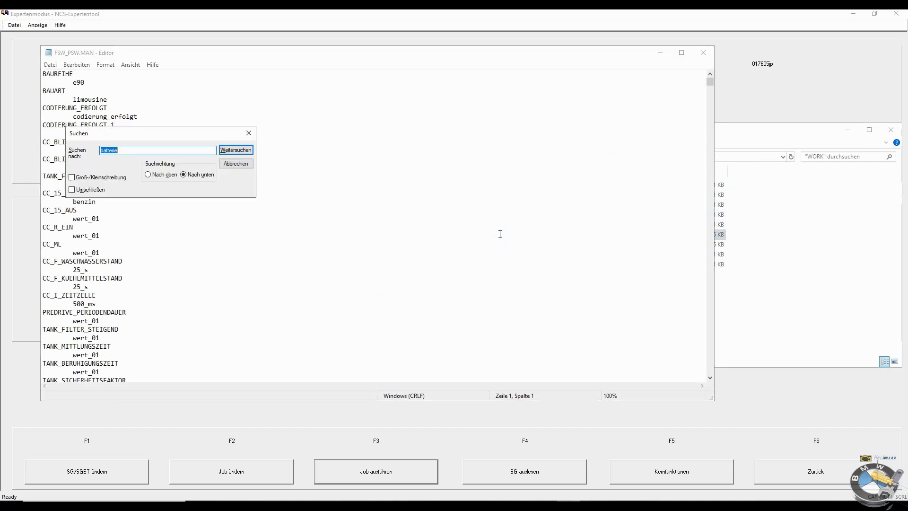
{"action": "key", "text": "Return"}
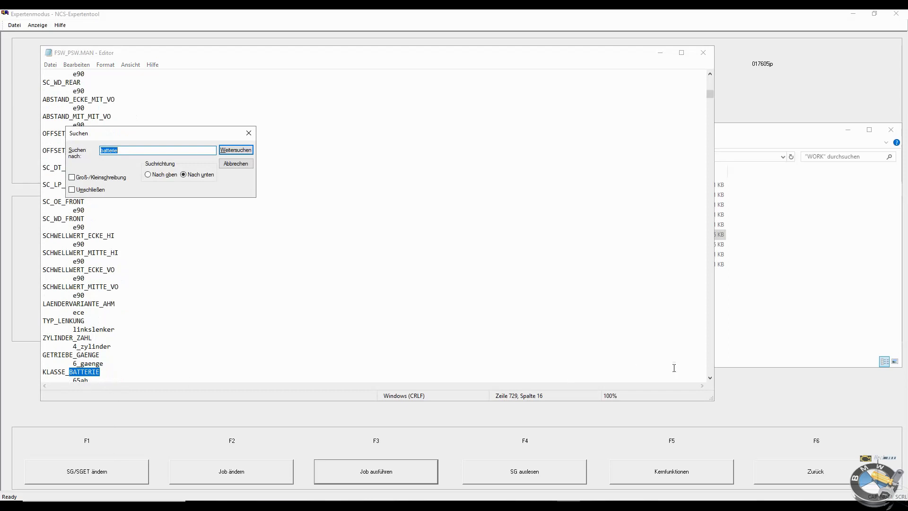
{"action": "left_click", "coordinate": [712, 381]}
{"action": "left_click", "coordinate": [712, 378]}
{"action": "left_click", "coordinate": [712, 378]}
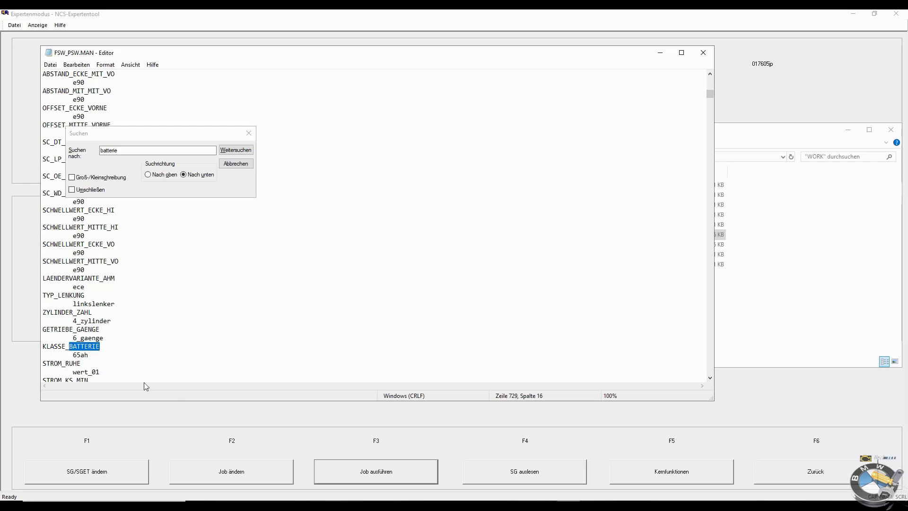
{"action": "left_click", "coordinate": [249, 134]}
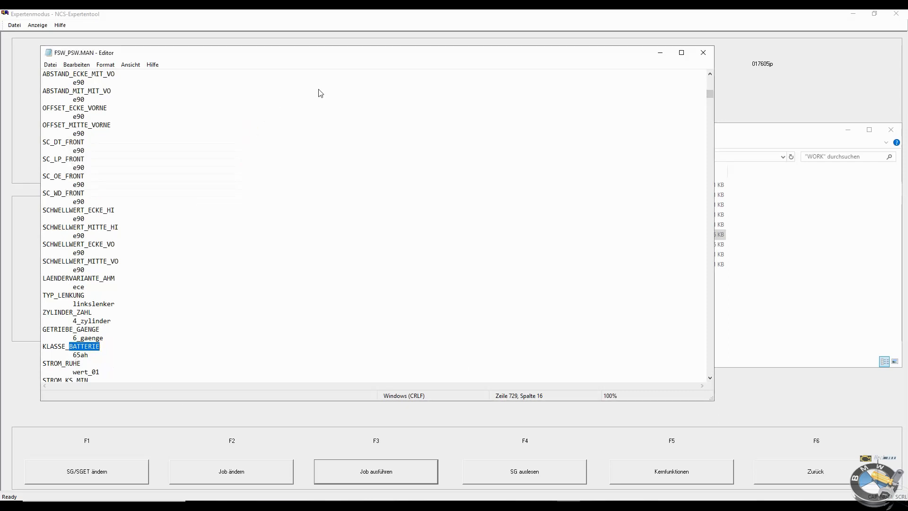
{"action": "left_click", "coordinate": [703, 54]}
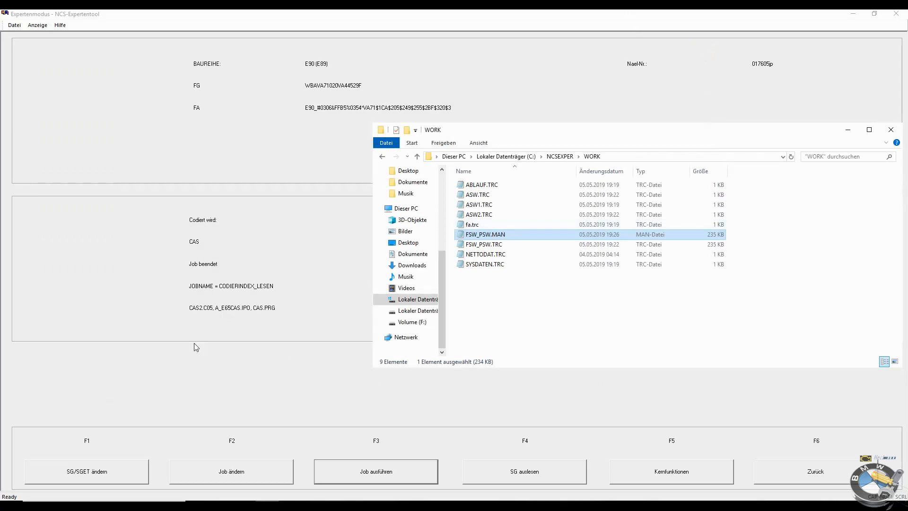
Back in NCS-Expertentool, run the core function coapiReadSgGetFswPsw for the CAS and acknowledge its completion.
{"action": "left_click", "coordinate": [680, 482]}
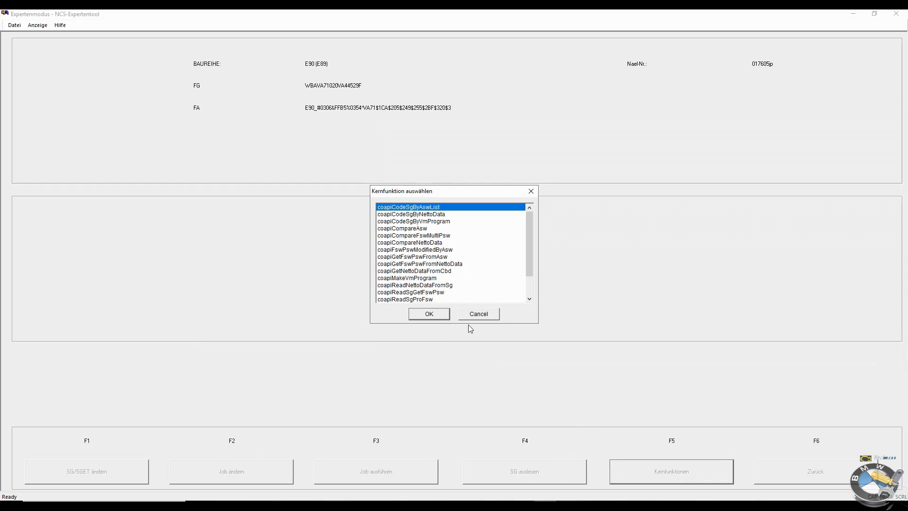
{"action": "left_click", "coordinate": [441, 296]}
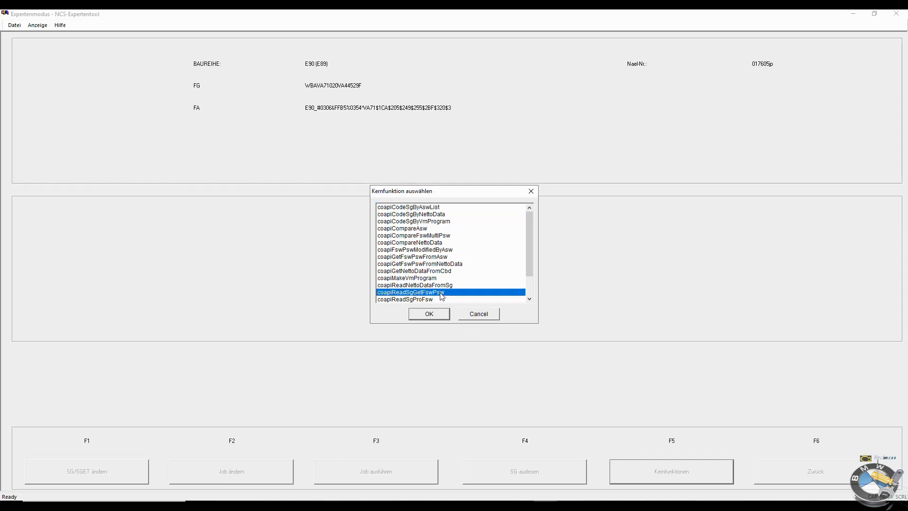
{"action": "left_click", "coordinate": [436, 315]}
{"action": "left_click", "coordinate": [431, 286]}
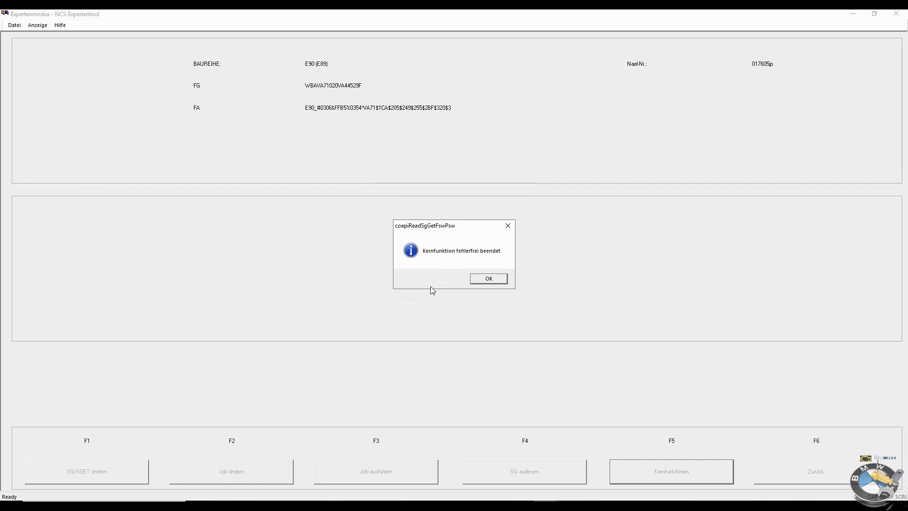
{"action": "left_click", "coordinate": [498, 279]}
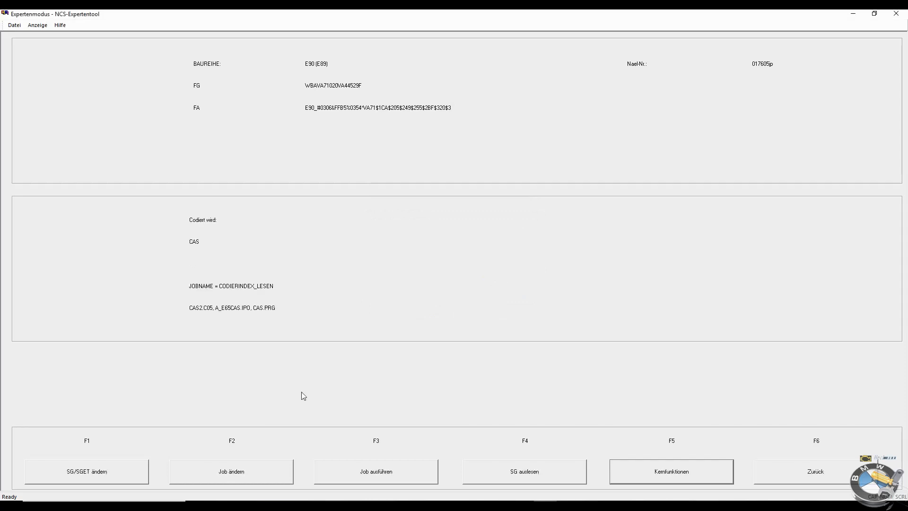
Change the CAS coding job to SG_CODIEREN and execute it.
{"action": "left_click", "coordinate": [252, 471]}
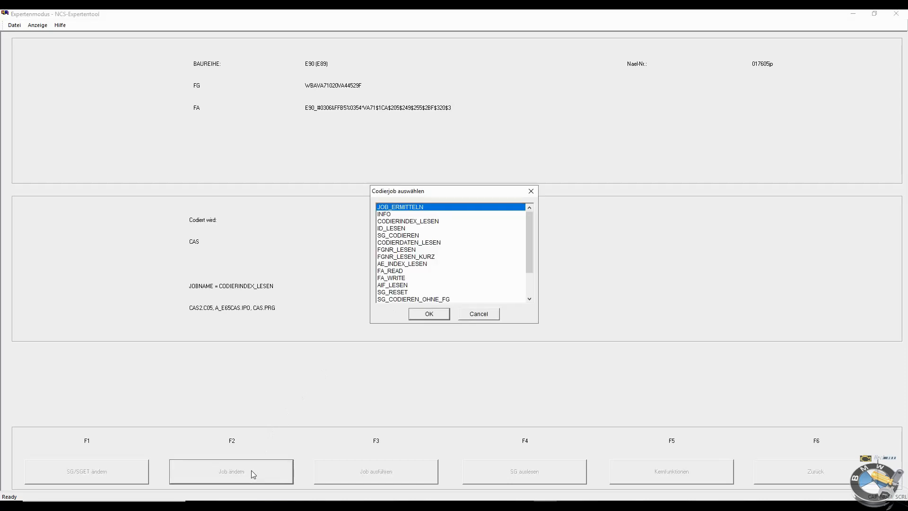
{"action": "left_click", "coordinate": [415, 235]}
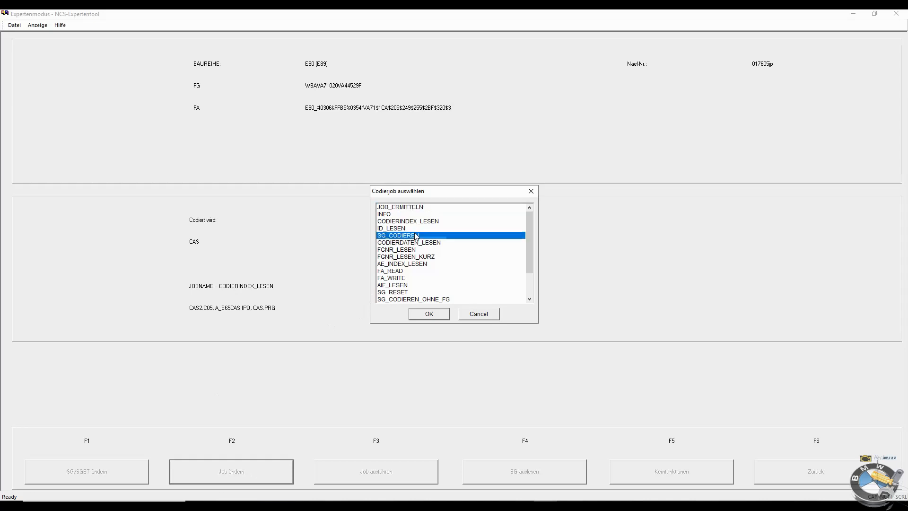
{"action": "left_click", "coordinate": [435, 314]}
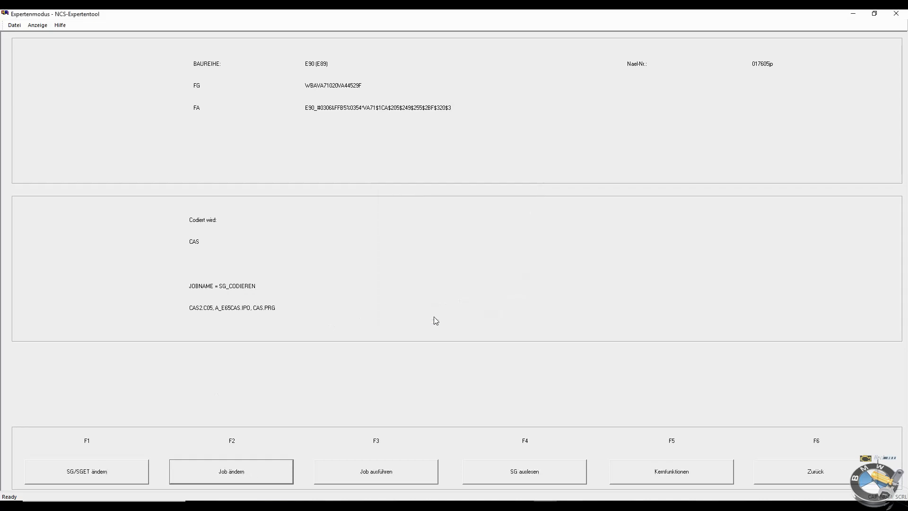
{"action": "left_click", "coordinate": [395, 478]}
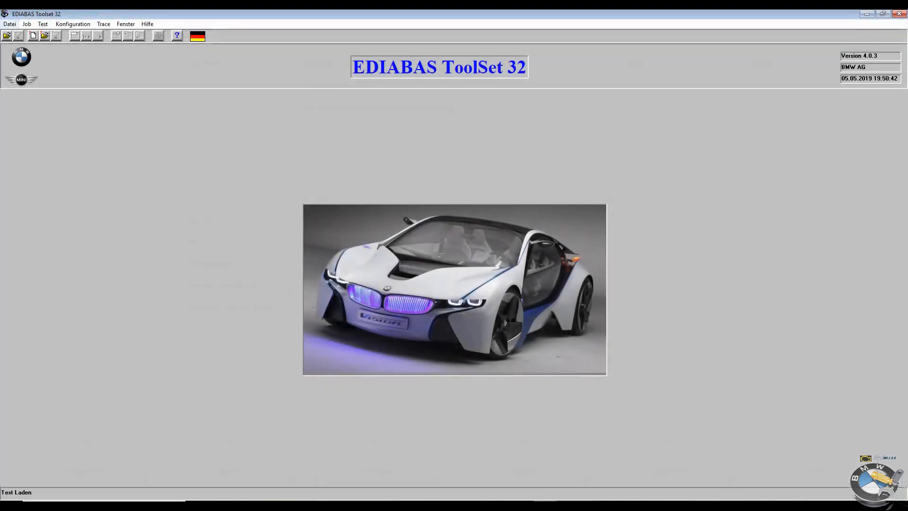
In EDIABAS ToolSet 32, load the engine control unit's SGBD file msd80.prg from the Ecu folder.
{"action": "left_click", "coordinate": [10, 24]}
{"action": "key", "text": "Down"}
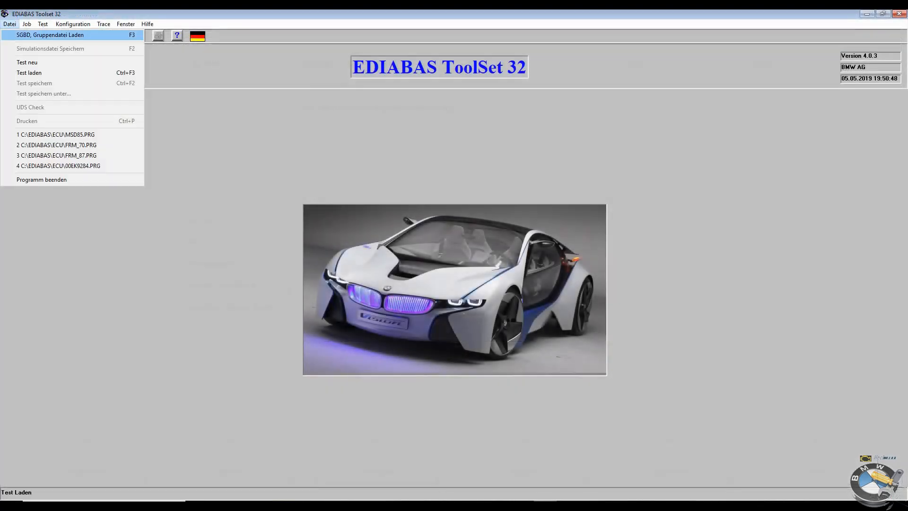
{"action": "key", "text": "Return"}
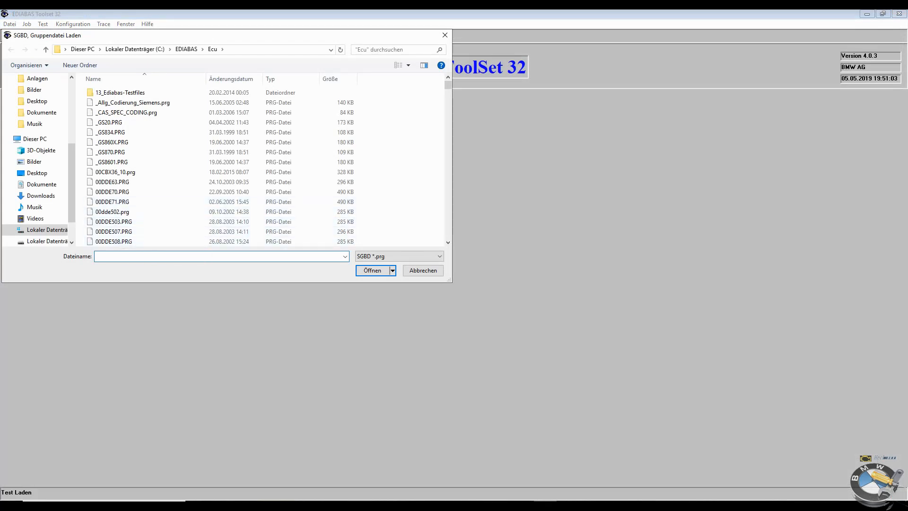
{"action": "type", "text": "msd"}
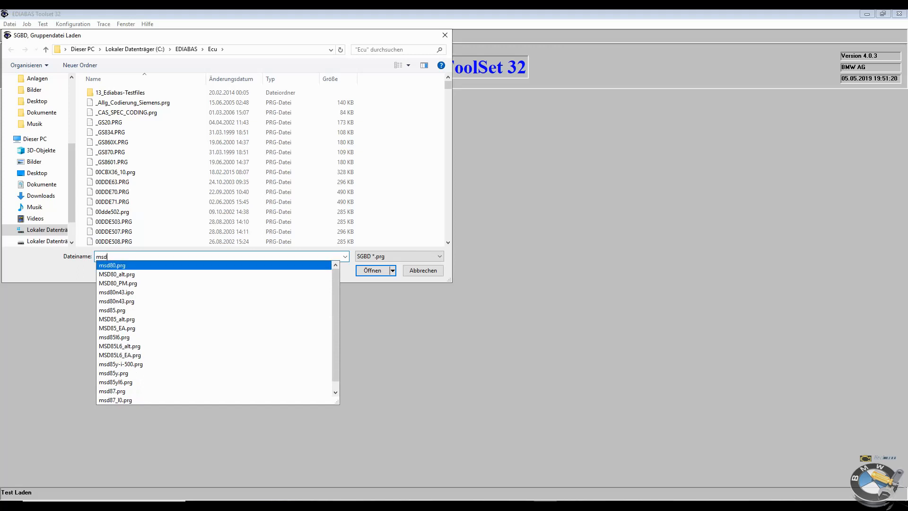
{"action": "left_click", "coordinate": [112, 265]}
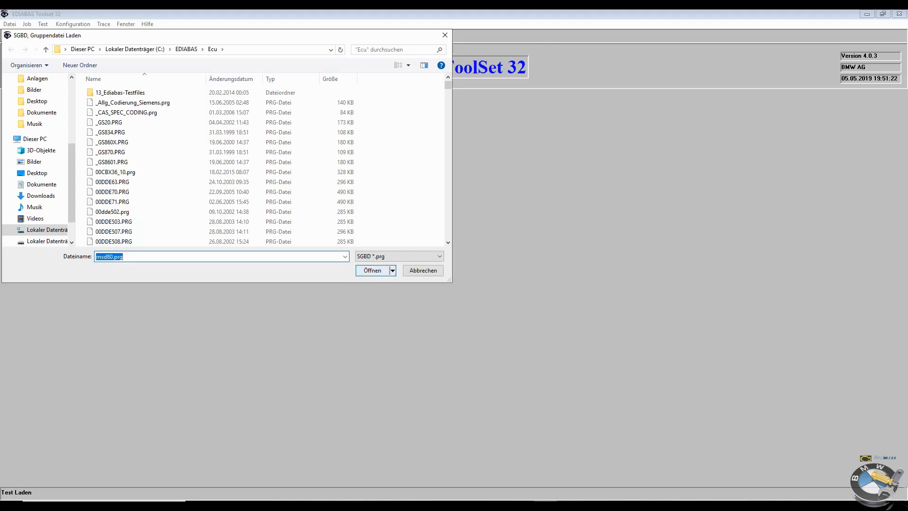
{"action": "left_click", "coordinate": [372, 271]}
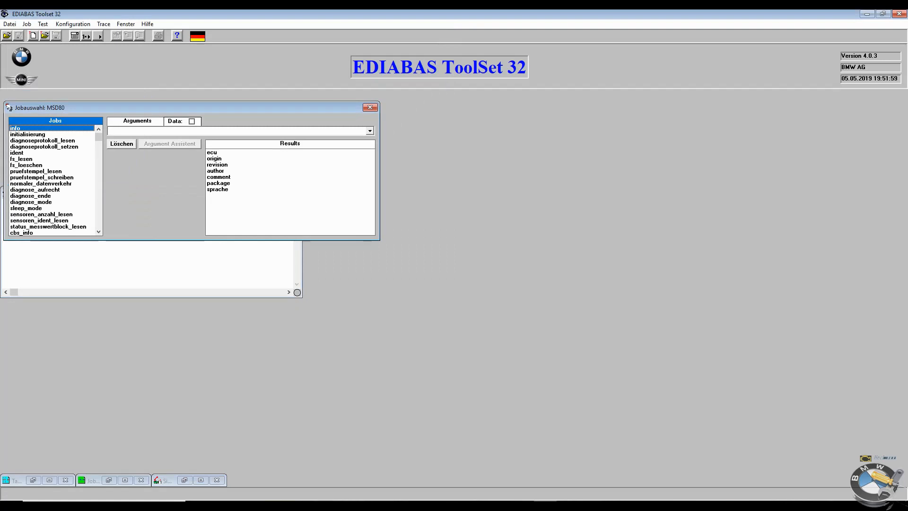
Run the MSD80 job steuern_batterietausch_registrieren without arguments and maximize its results window.
{"action": "left_click", "coordinate": [98, 232]}
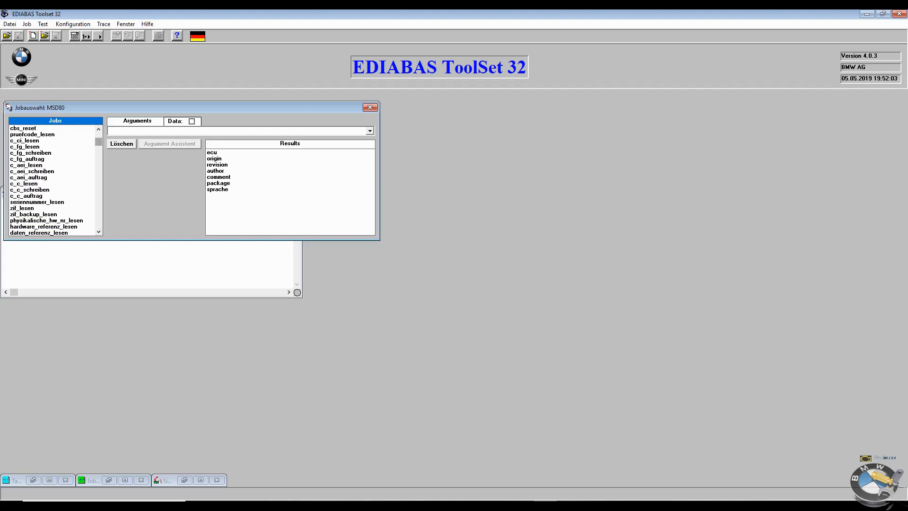
{"action": "left_click_drag", "start_coordinate": [99, 142], "coordinate": [98, 224]}
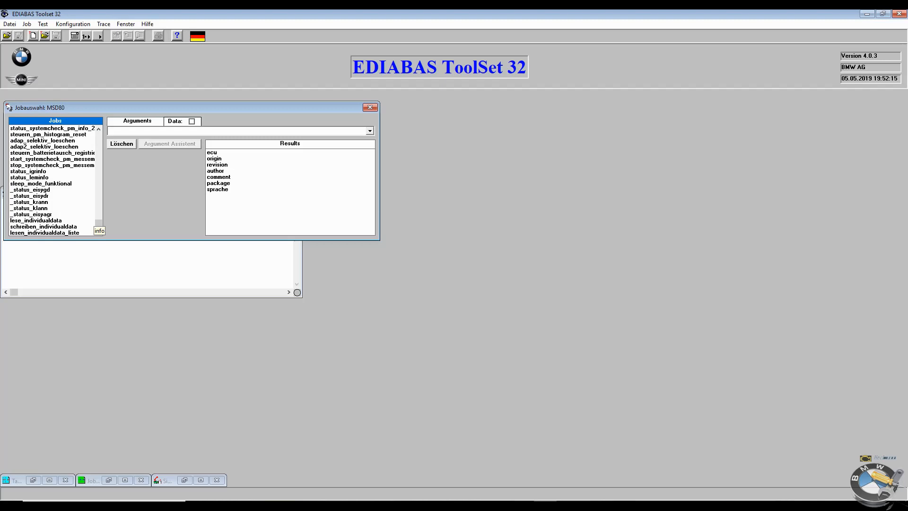
{"action": "left_click", "coordinate": [52, 152]}
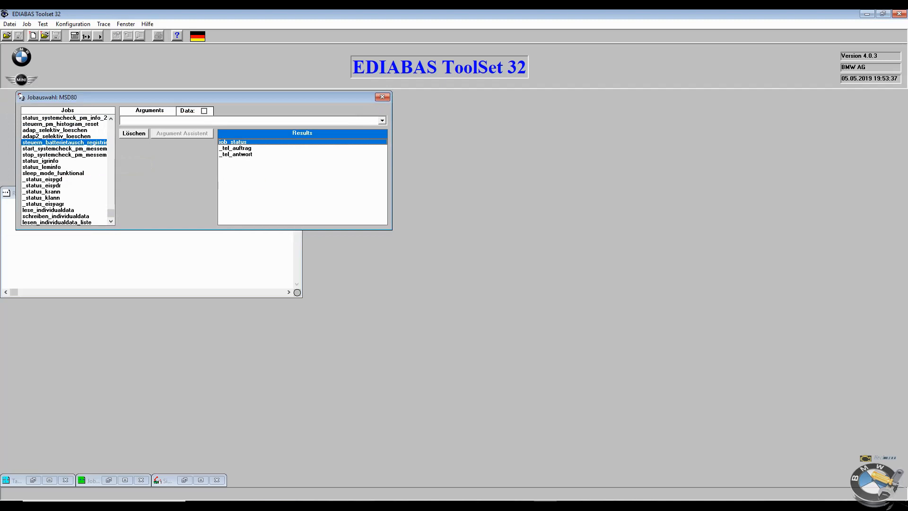
{"action": "left_click", "coordinate": [57, 136]}
{"action": "left_click", "coordinate": [64, 148]}
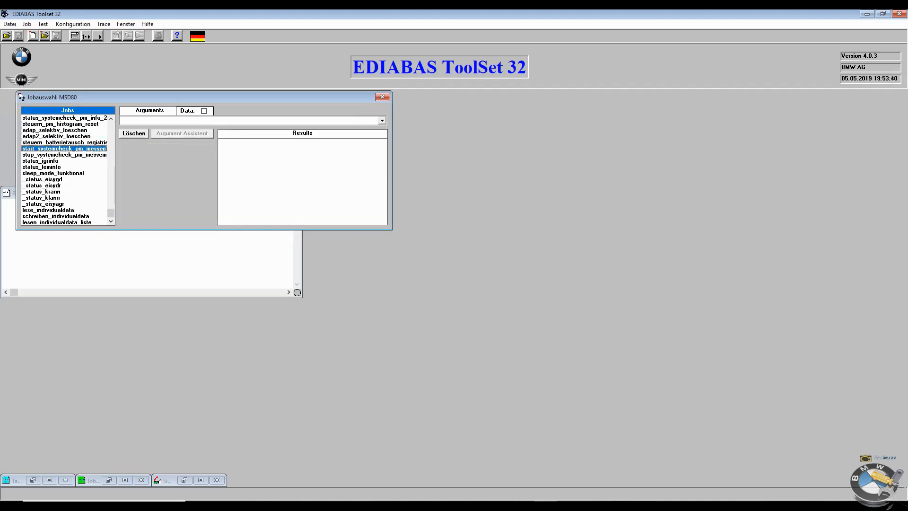
{"action": "left_click", "coordinate": [63, 142]}
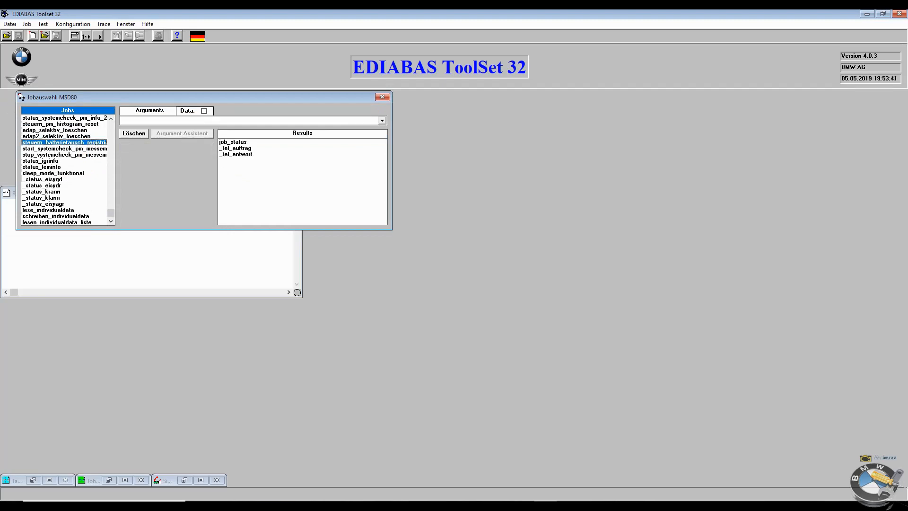
{"action": "double_click", "coordinate": [64, 143]}
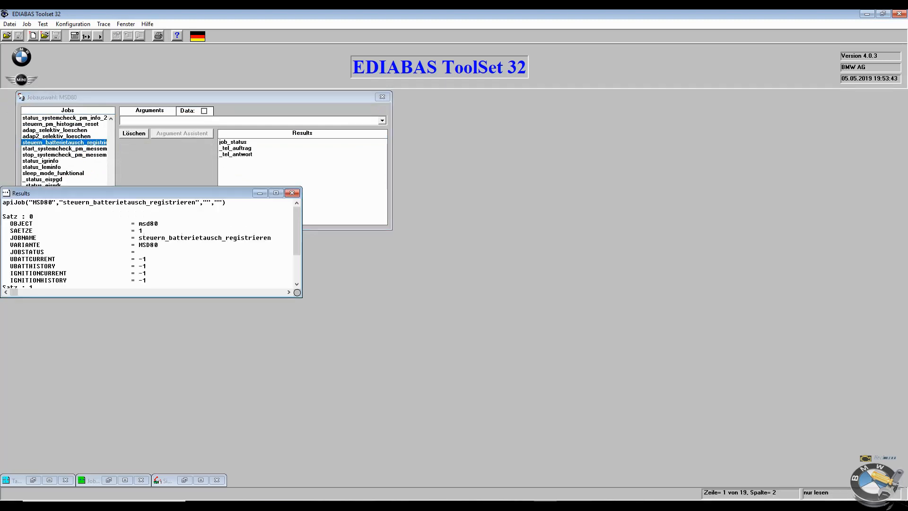
{"action": "left_click", "coordinate": [276, 193]}
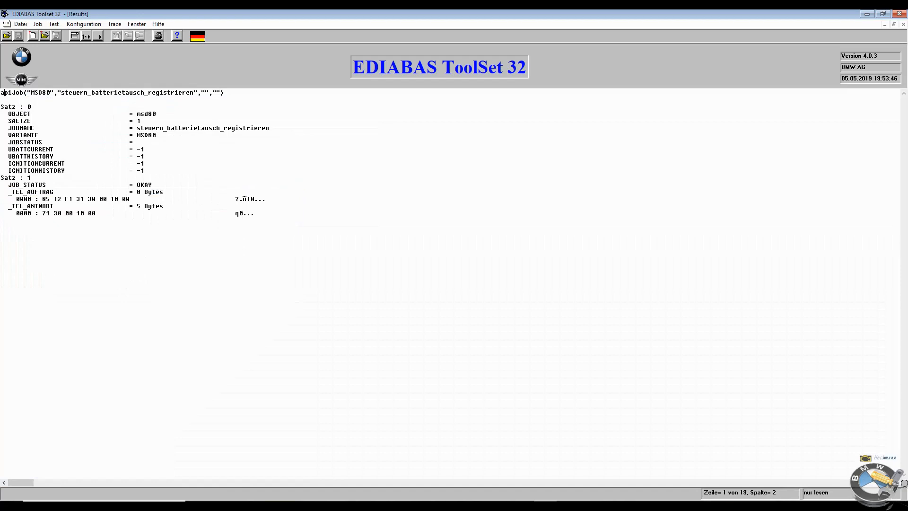